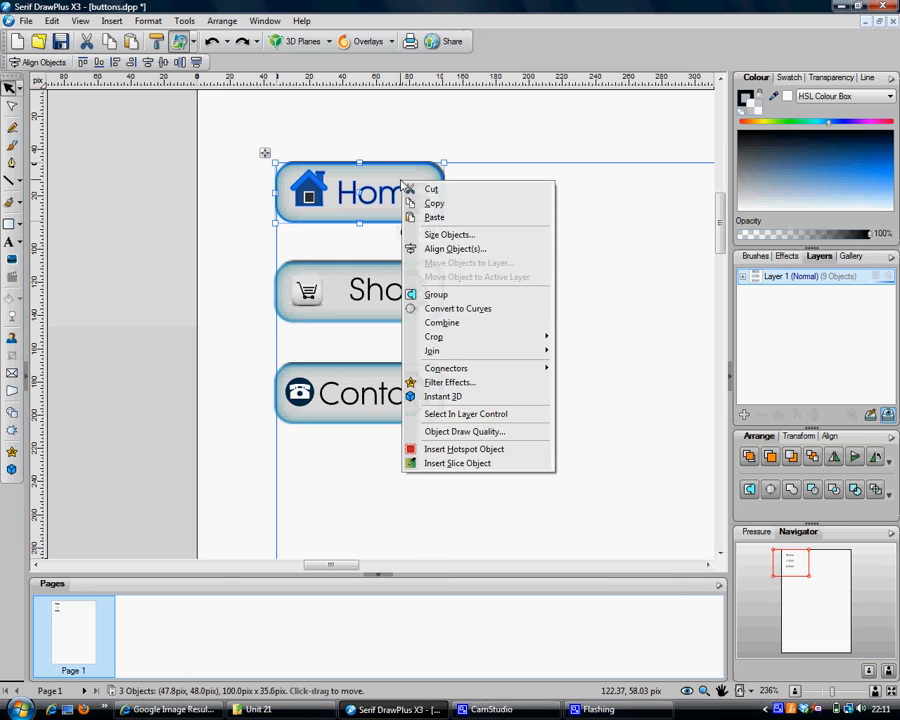
Copy the selected Home button objects and insert a slice object over them.
{"action": "left_click", "coordinate": [430, 204]}
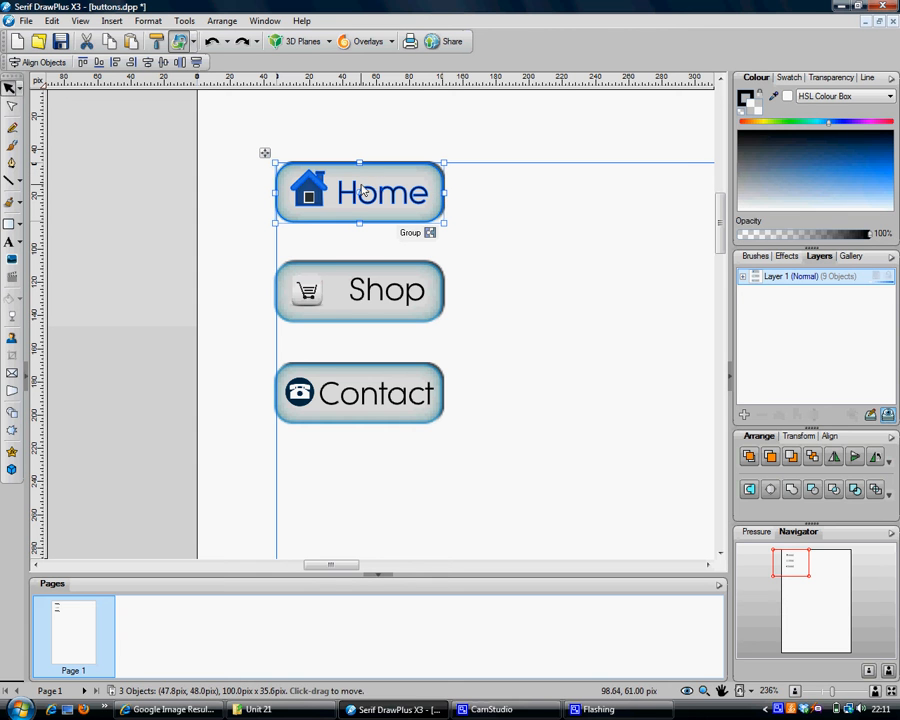
{"action": "right_click", "coordinate": [364, 185]}
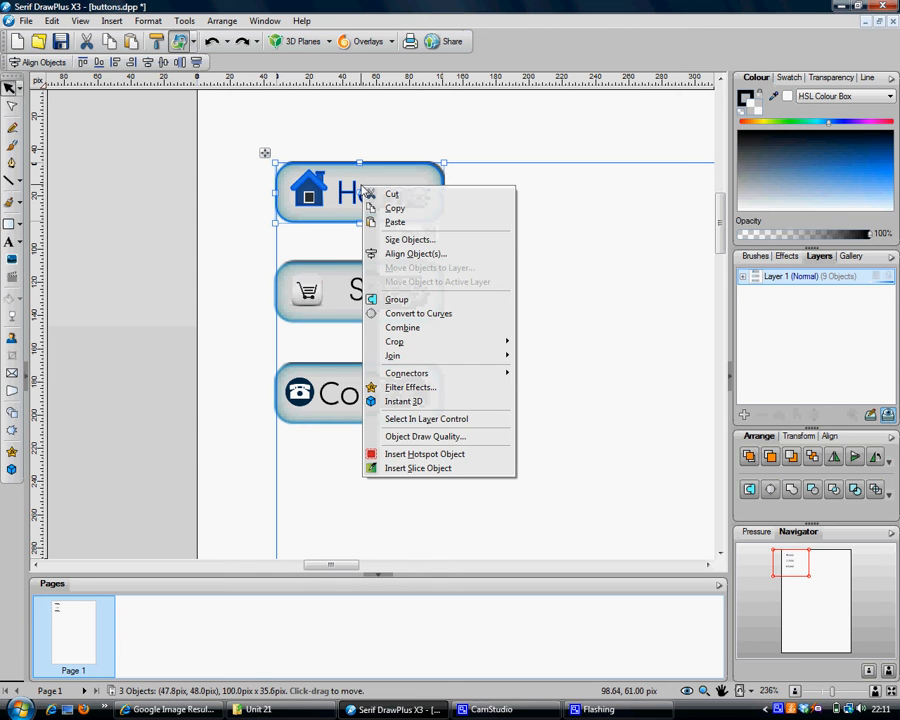
{"action": "left_click", "coordinate": [397, 469]}
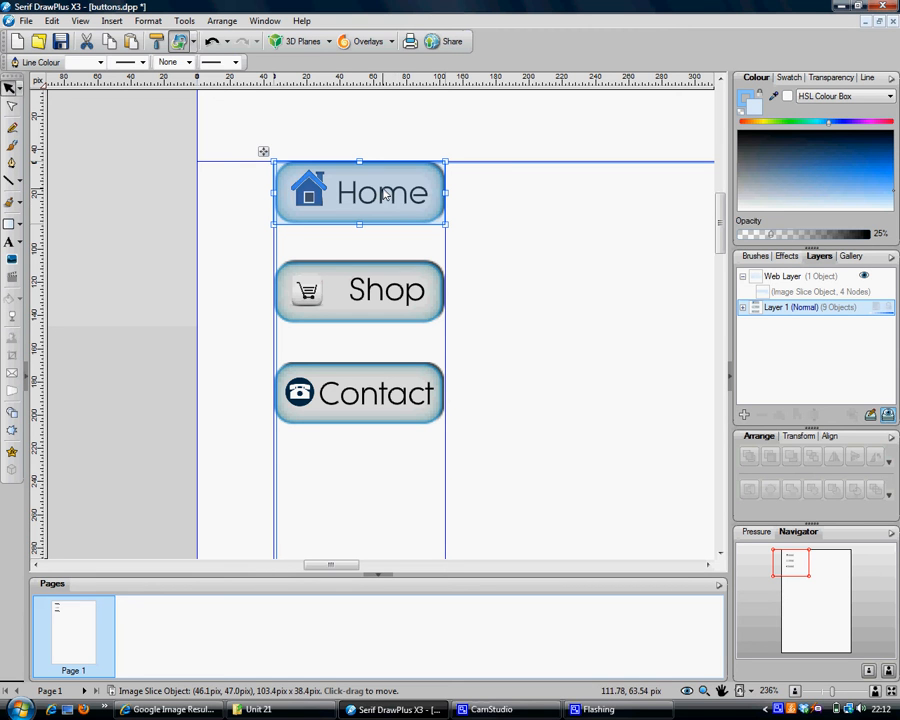
Enable the Over rollover state in the Home button slice's properties.
{"action": "right_click", "coordinate": [386, 193]}
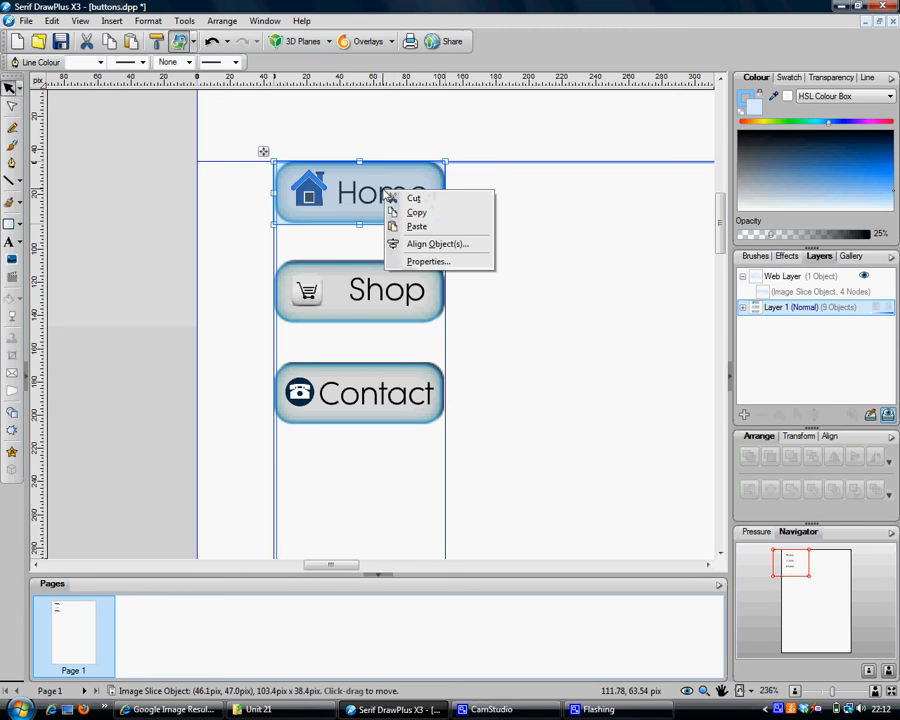
{"action": "left_click", "coordinate": [418, 264]}
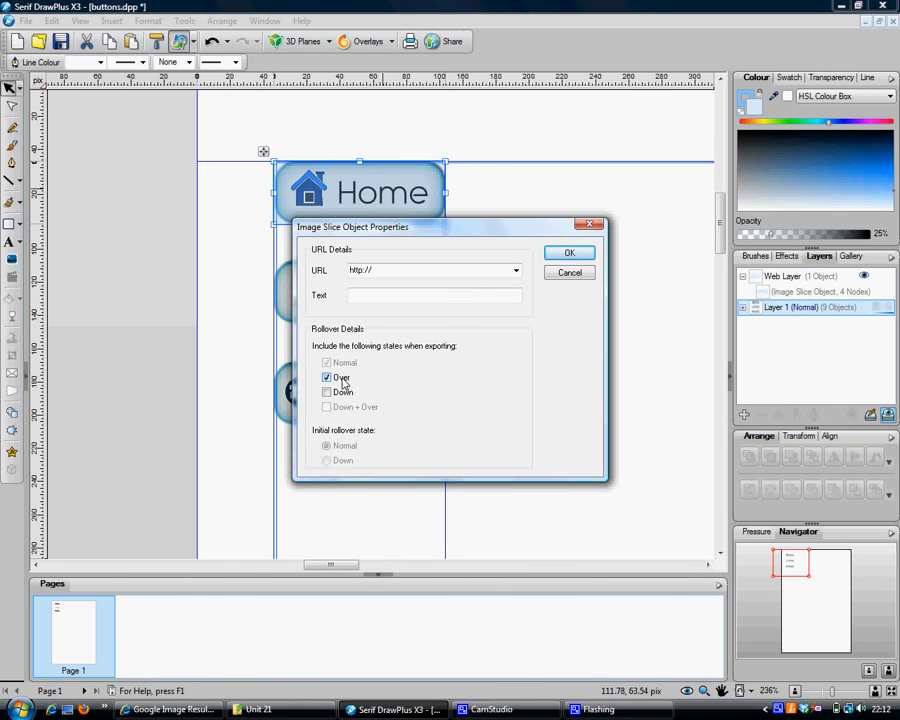
{"action": "left_click", "coordinate": [567, 253]}
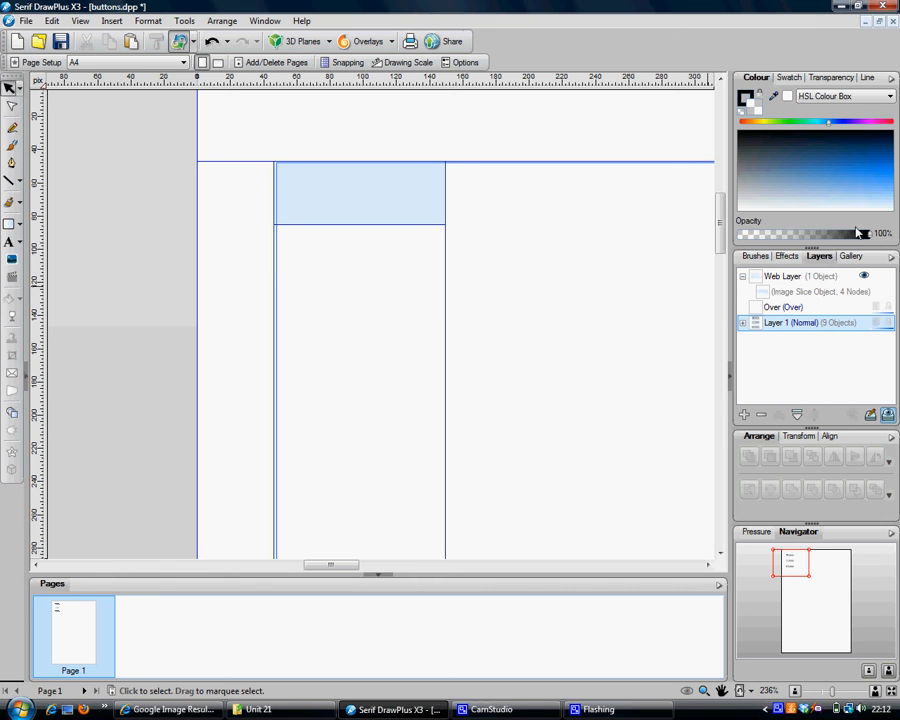
Paste the copied Home button objects onto the Over layer.
{"action": "left_click", "coordinate": [775, 308]}
{"action": "right_click", "coordinate": [347, 197]}
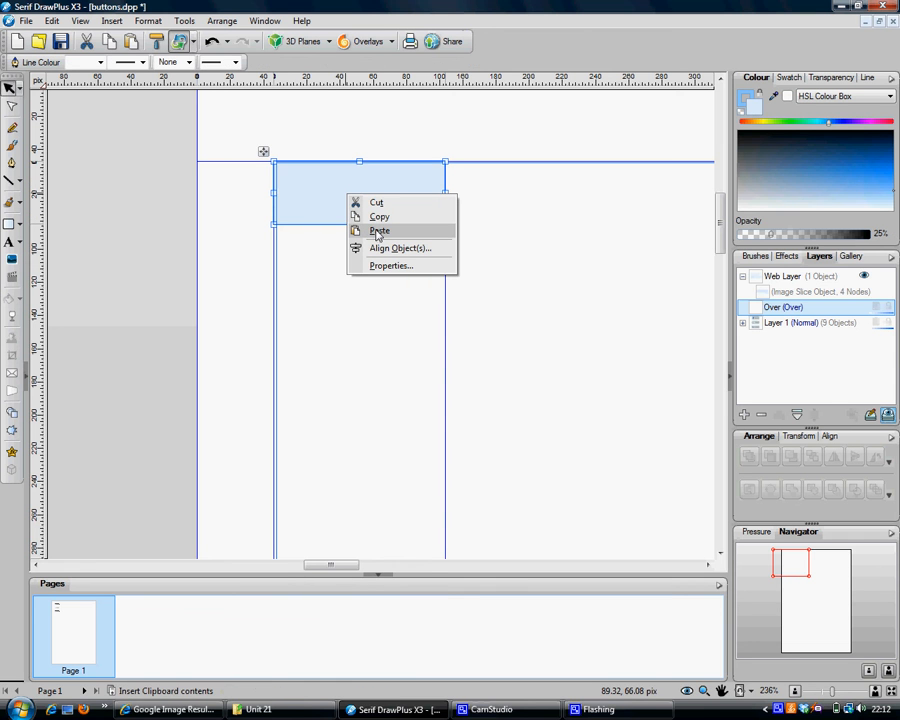
{"action": "left_click", "coordinate": [379, 231]}
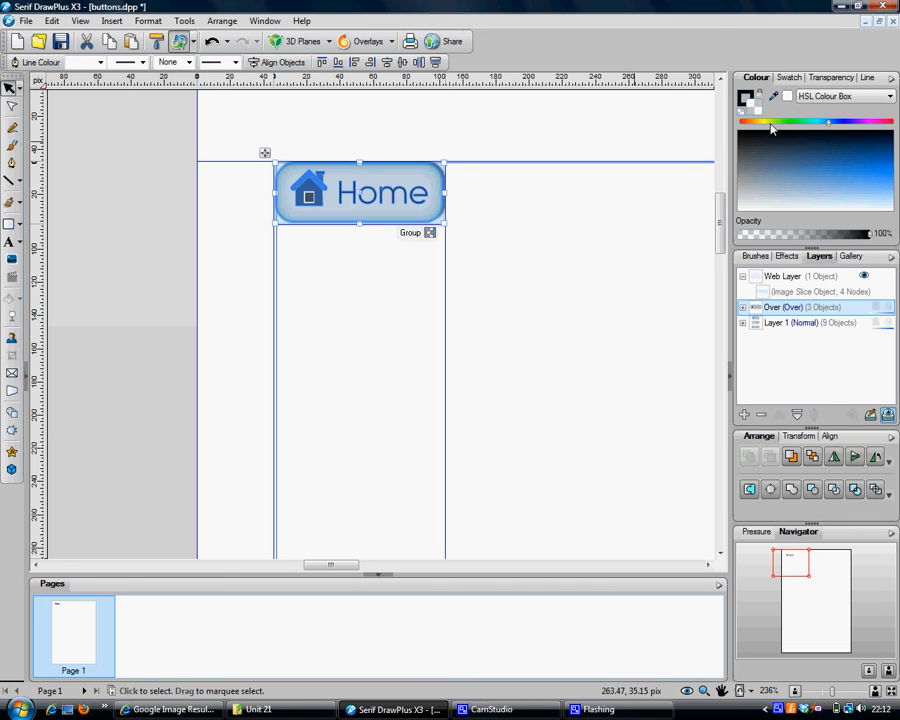
Try to recolour all the pasted Home button objects green together, and undo the change.
{"action": "left_click_drag", "start_coordinate": [765, 125], "coordinate": [790, 127]}
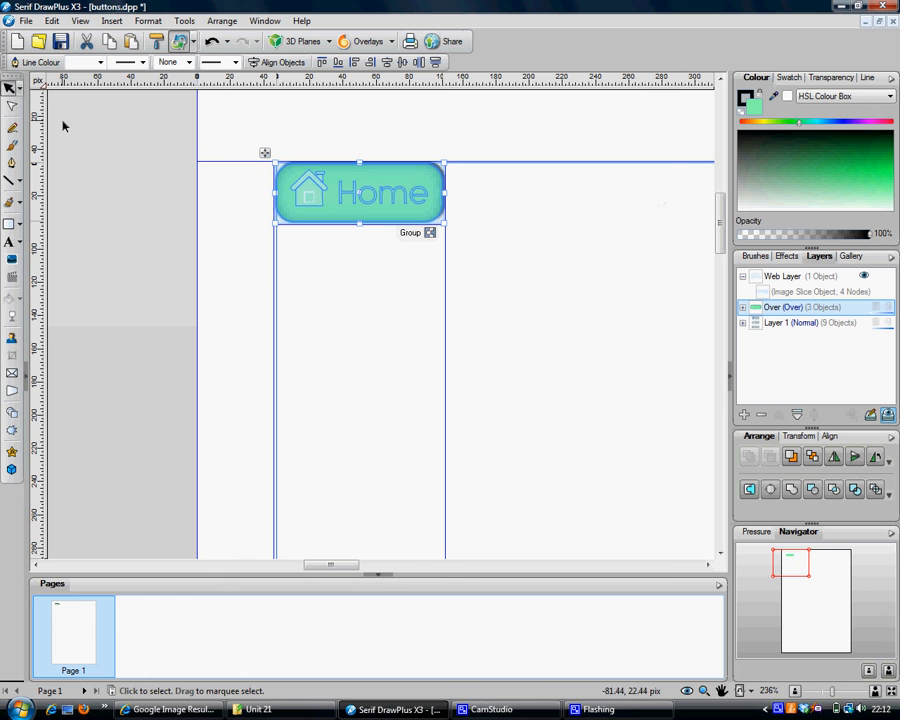
{"action": "left_click", "coordinate": [216, 250]}
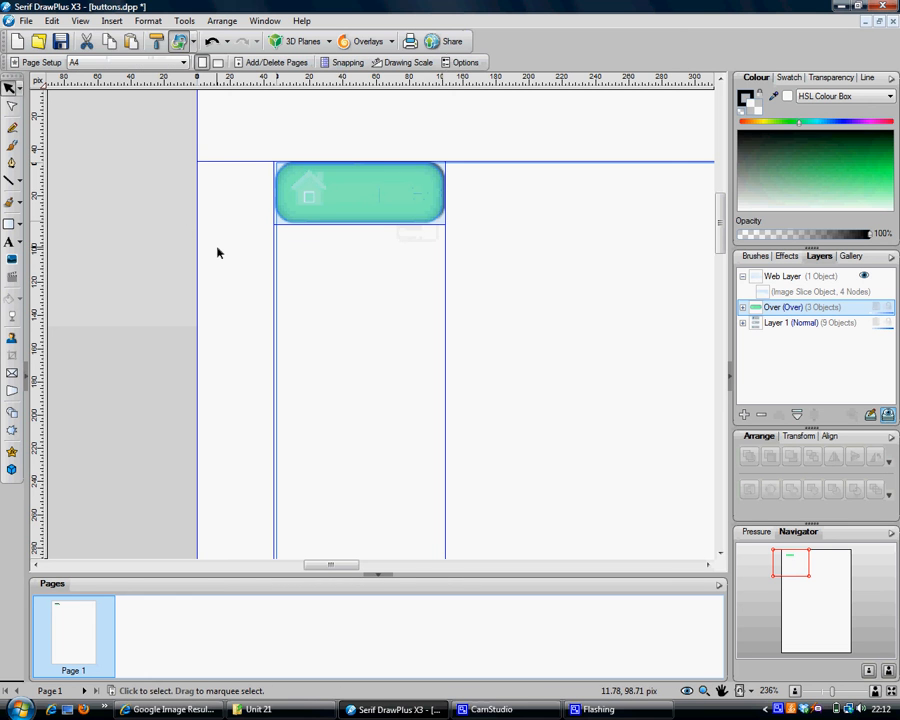
{"action": "left_click", "coordinate": [319, 203]}
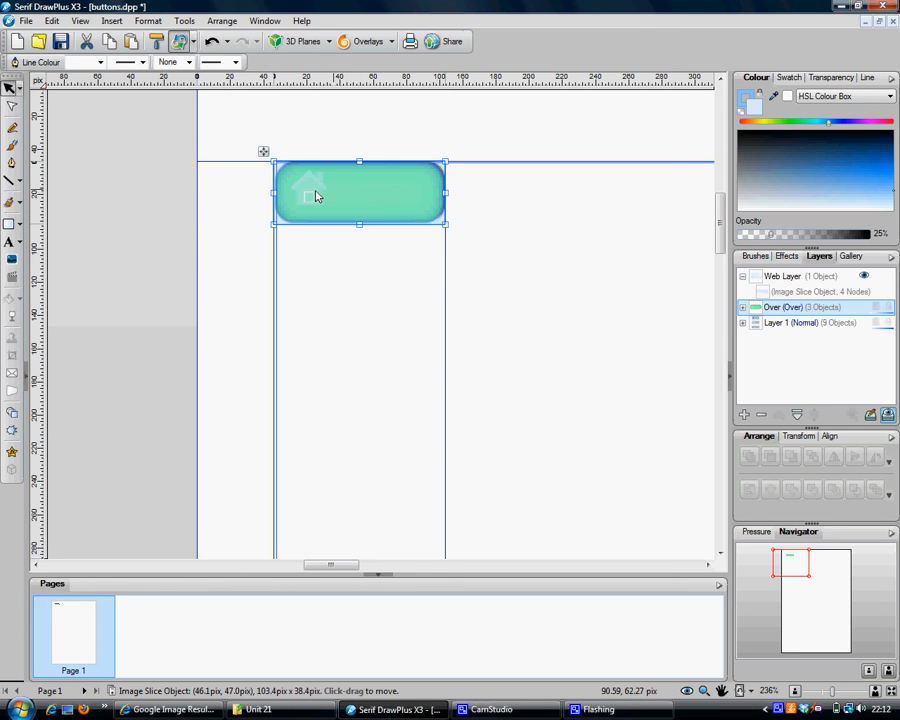
{"action": "left_click", "coordinate": [313, 196]}
{"action": "left_click", "coordinate": [389, 203]}
{"action": "key", "text": "ctrl+z"}
{"action": "key", "text": "ctrl+z"}
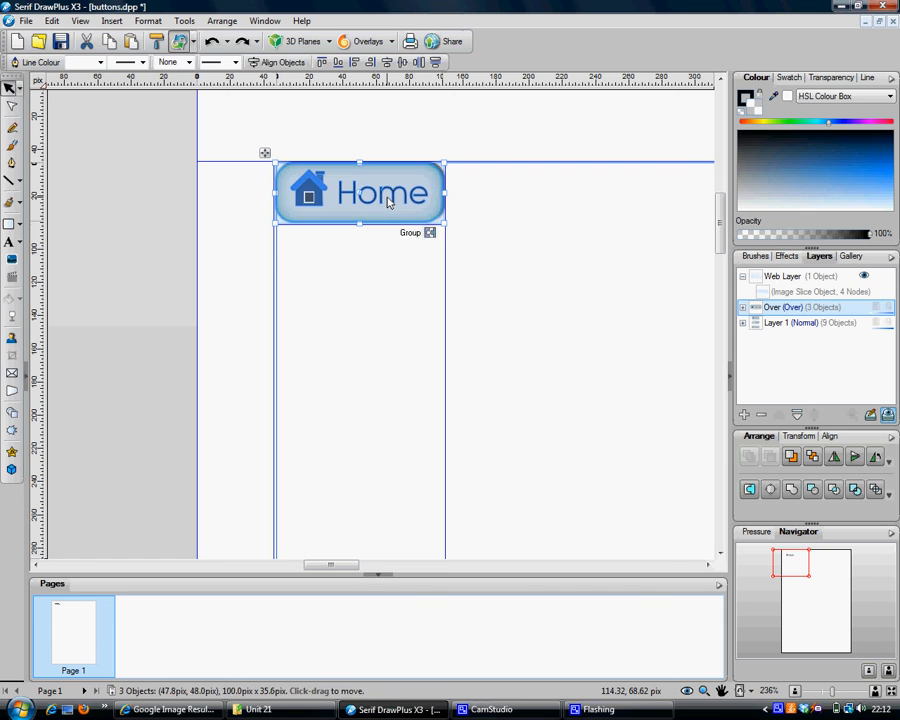
Try to recolour the Home button on the Over layer with a darker green.
{"action": "left_click", "coordinate": [547, 254]}
{"action": "left_click", "coordinate": [437, 183]}
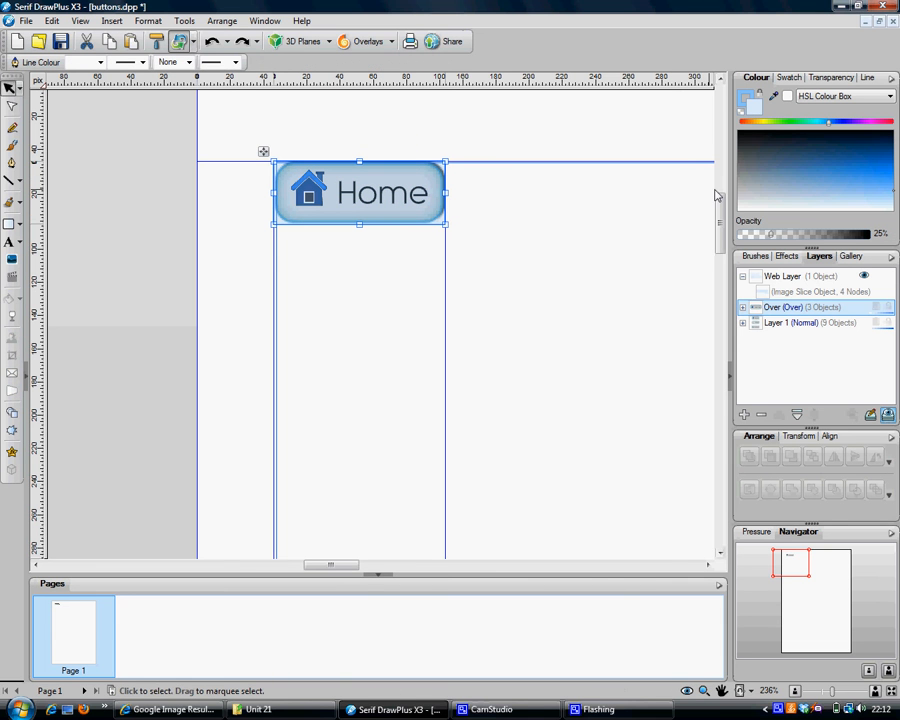
{"action": "left_click", "coordinate": [797, 123]}
{"action": "left_click", "coordinate": [813, 153]}
{"action": "left_click", "coordinate": [755, 110]}
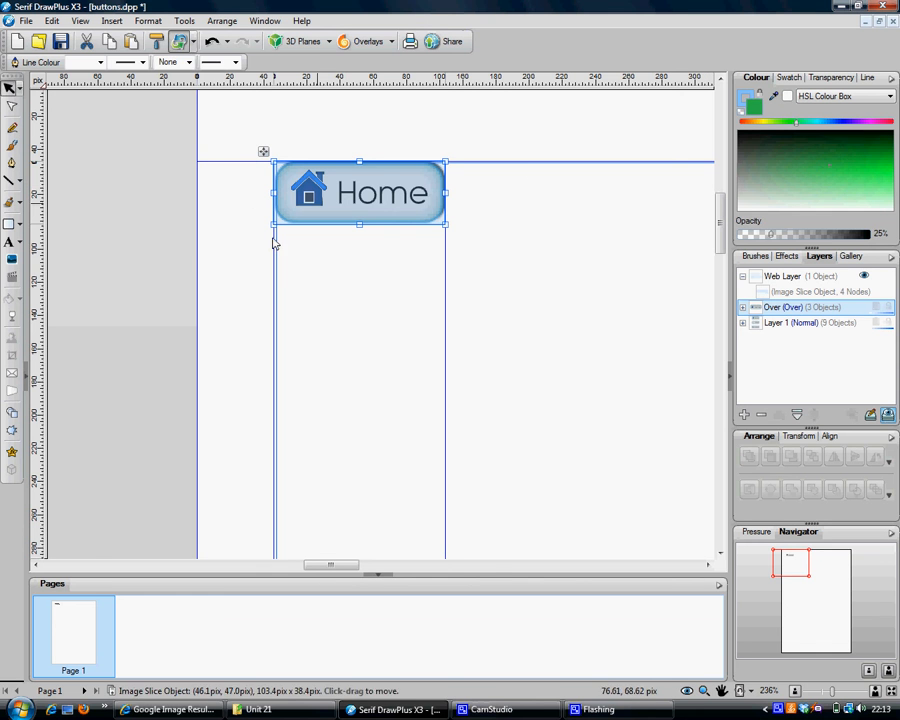
Fill only the Home button's rounded background rectangle on the Over layer with a muted green.
{"action": "left_click", "coordinate": [207, 245]}
{"action": "left_click", "coordinate": [304, 197]}
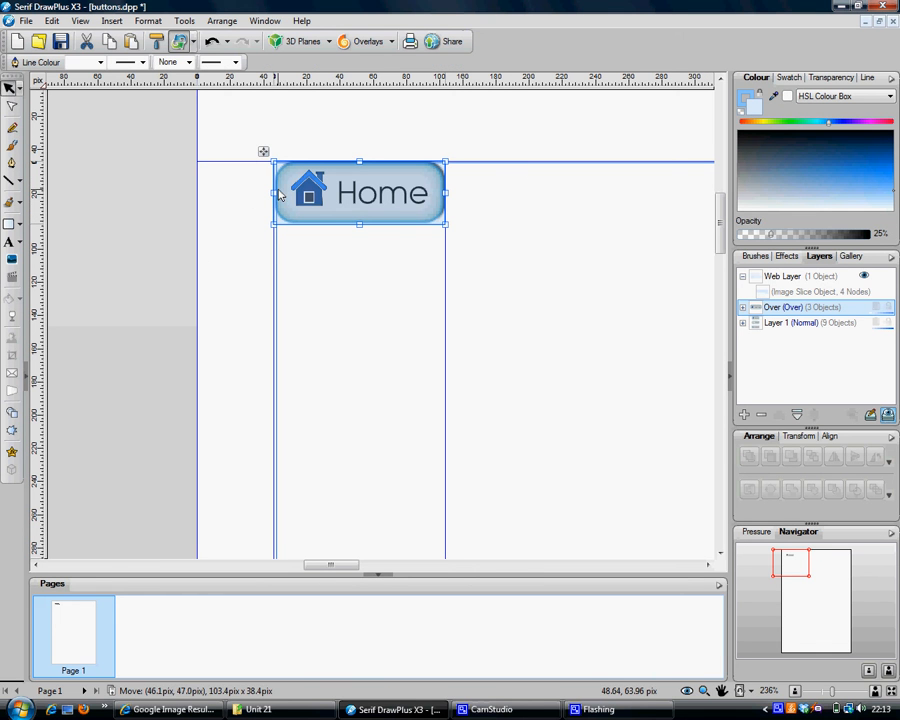
{"action": "left_click", "coordinate": [283, 178]}
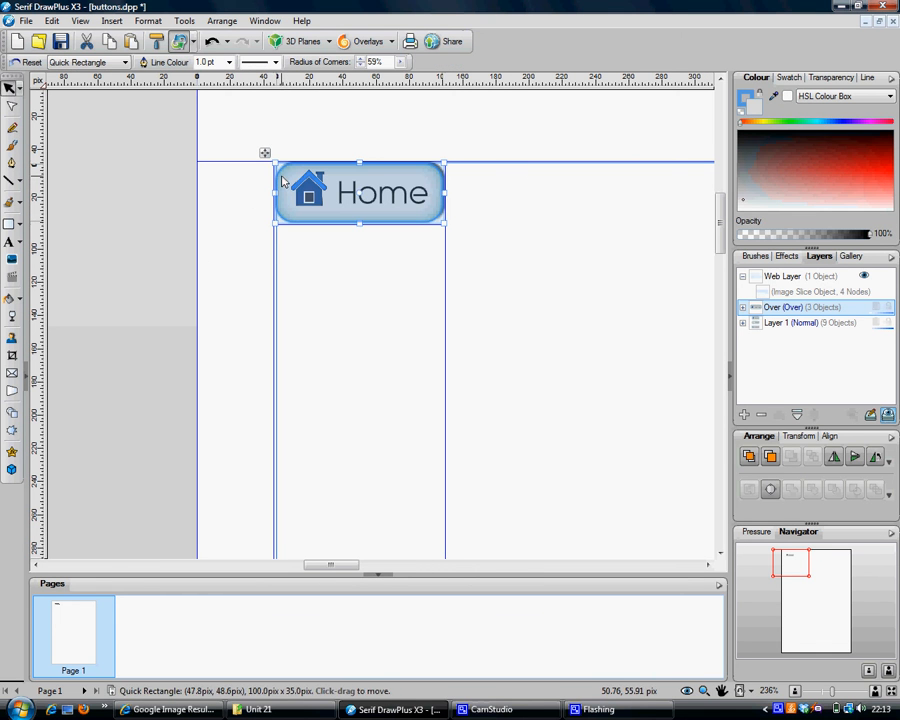
{"action": "left_click", "coordinate": [820, 122]}
{"action": "left_click_drag", "start_coordinate": [796, 142], "coordinate": [791, 187]}
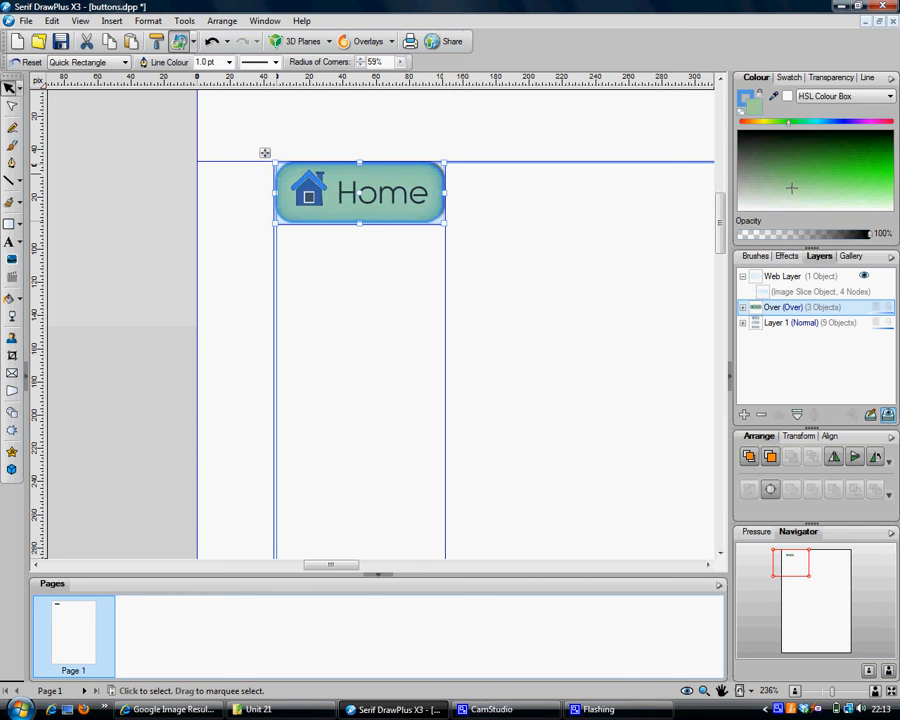
Compare the Home button's normal and rollover versions by switching between Layer 1 and the Over layer.
{"action": "left_click", "coordinate": [218, 203]}
{"action": "left_click", "coordinate": [790, 323]}
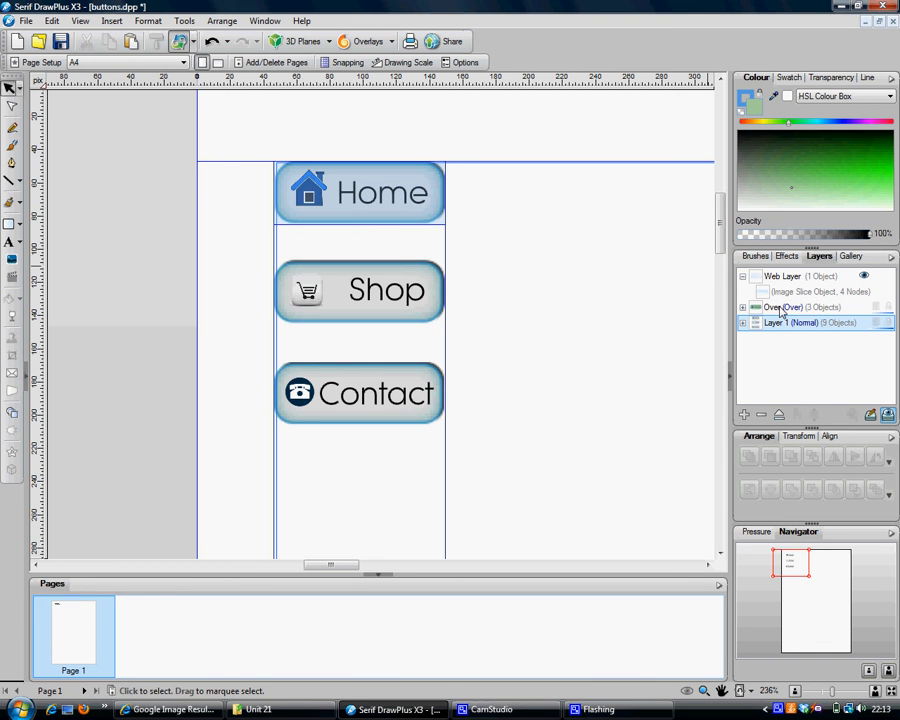
{"action": "left_click", "coordinate": [783, 308]}
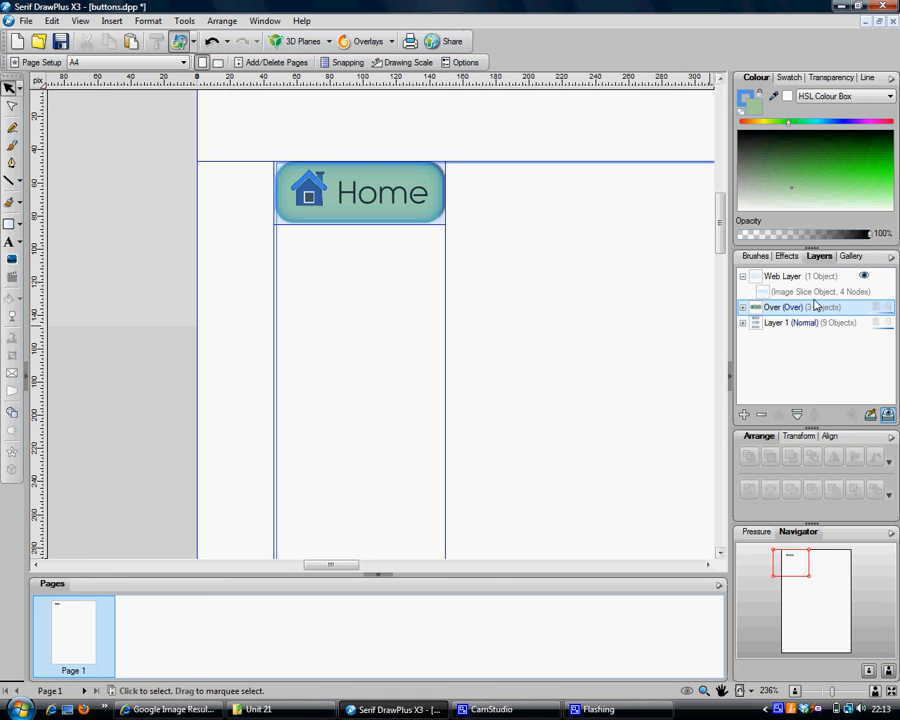
Copy the three Shop button objects from Layer 1 and insert a slice object over them.
{"action": "left_click", "coordinate": [758, 325]}
{"action": "left_click_drag", "start_coordinate": [476, 270], "coordinate": [217, 343]}
{"action": "left_click_drag", "start_coordinate": [239, 248], "coordinate": [482, 344]}
{"action": "right_click", "coordinate": [398, 285]}
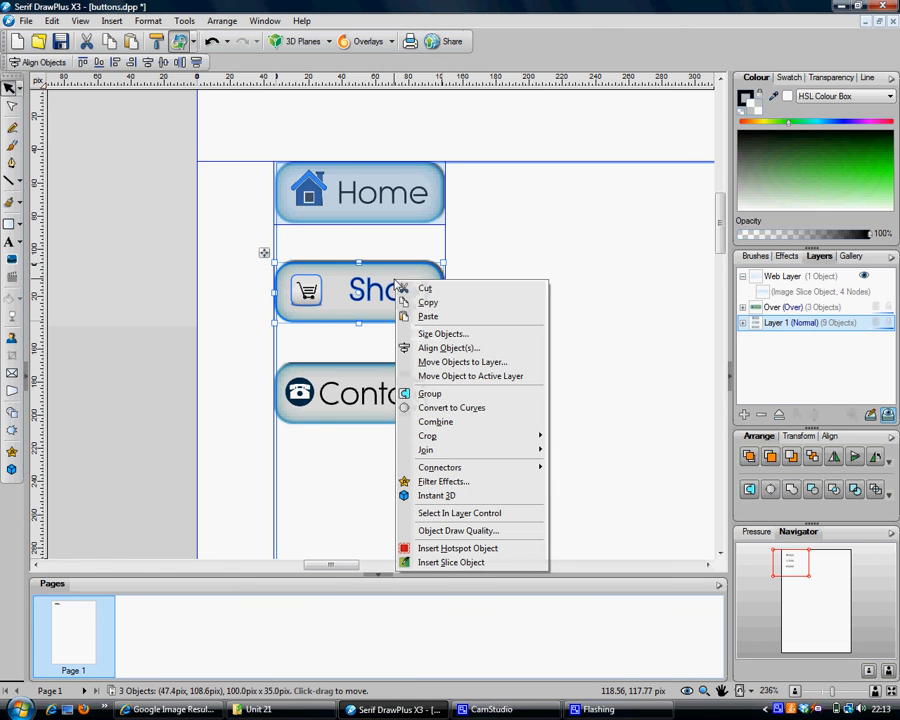
{"action": "left_click", "coordinate": [427, 302]}
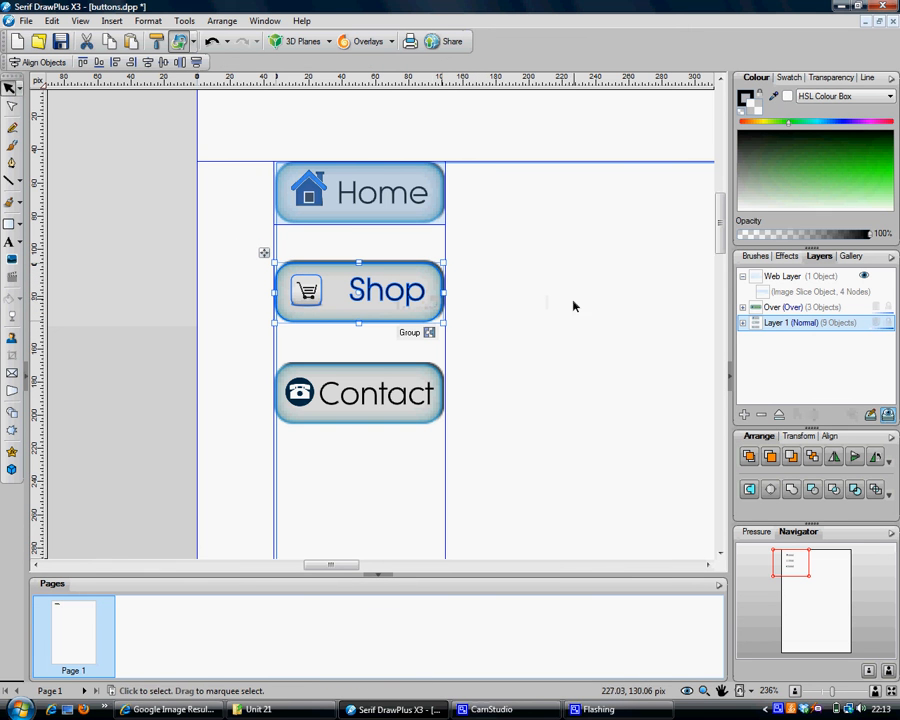
{"action": "right_click", "coordinate": [341, 287]}
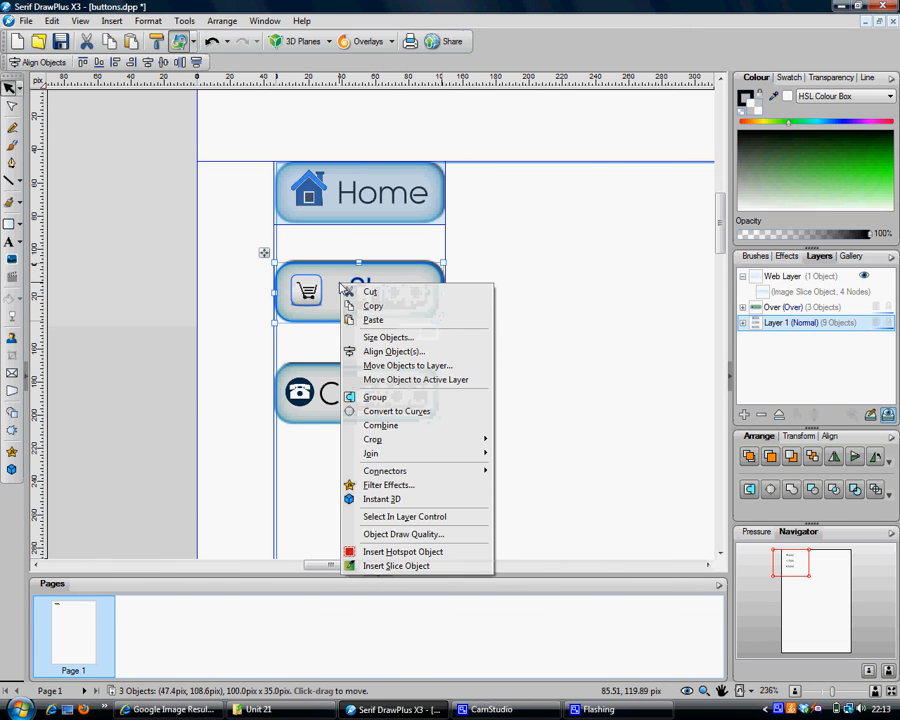
{"action": "left_click", "coordinate": [366, 566]}
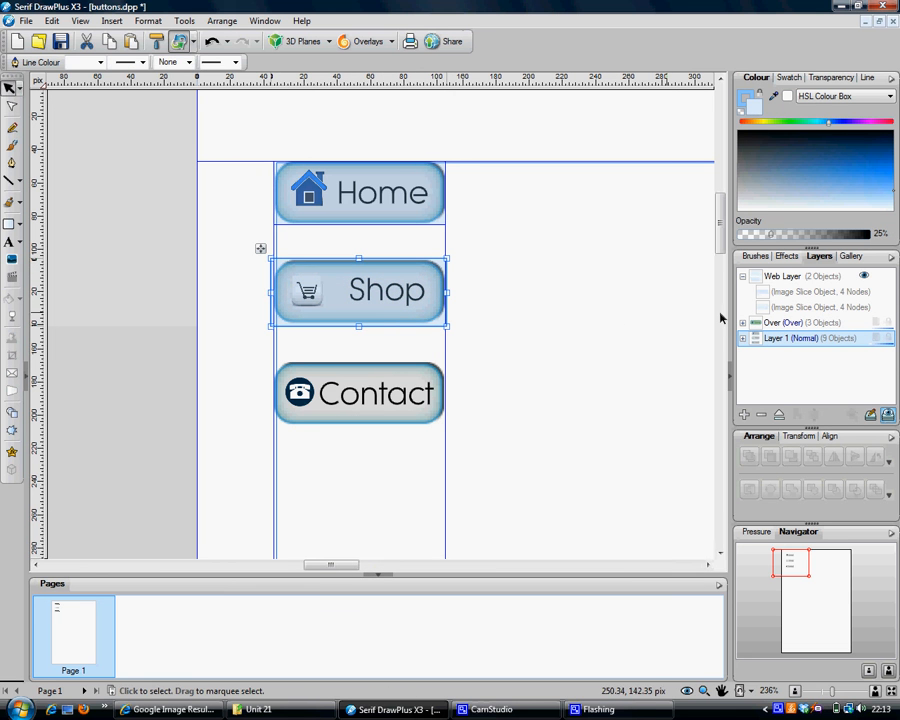
Enable the Over rollover state in the Shop button slice's properties.
{"action": "right_click", "coordinate": [443, 292]}
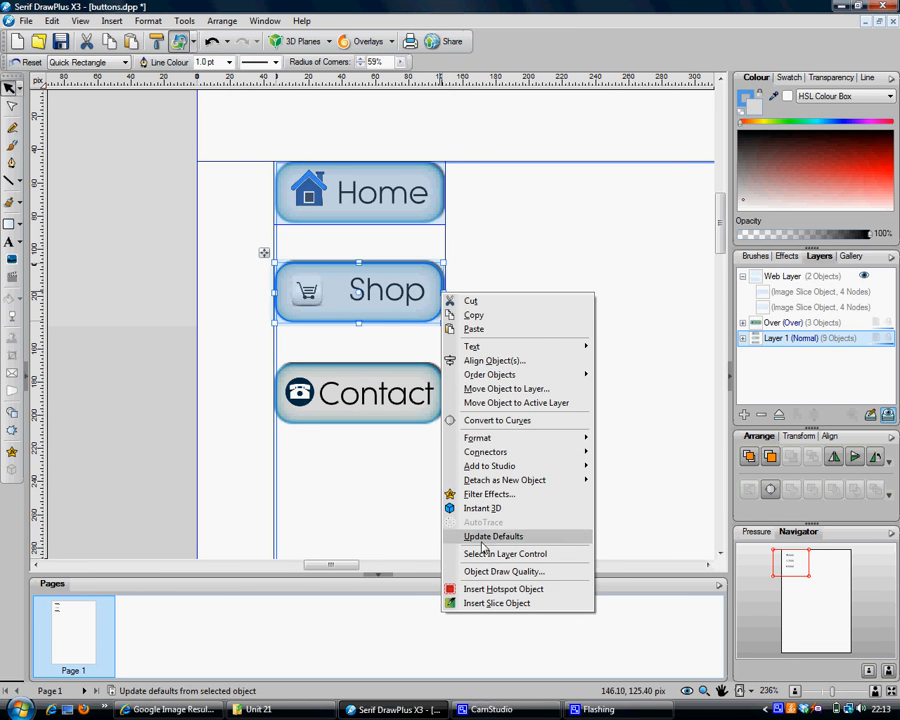
{"action": "left_click", "coordinate": [333, 279]}
{"action": "right_click", "coordinate": [333, 279]}
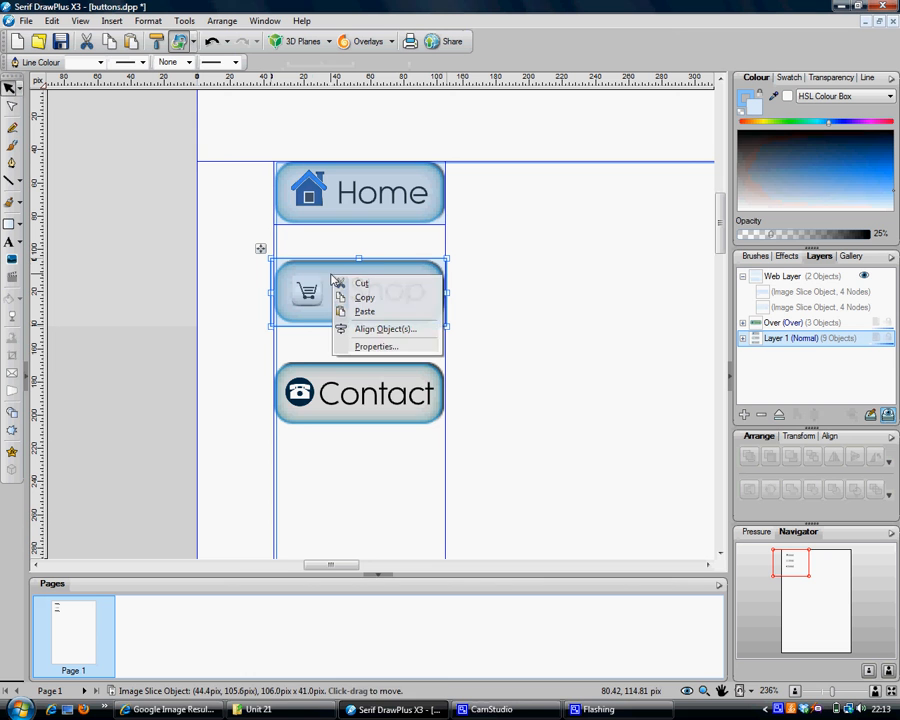
{"action": "left_click", "coordinate": [372, 347]}
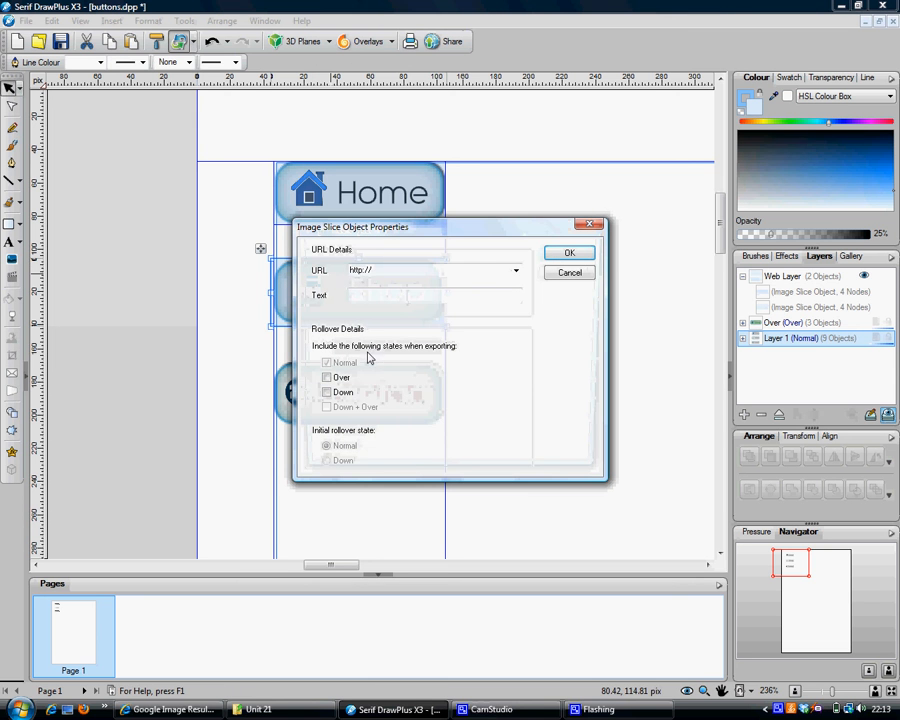
{"action": "left_click", "coordinate": [327, 392]}
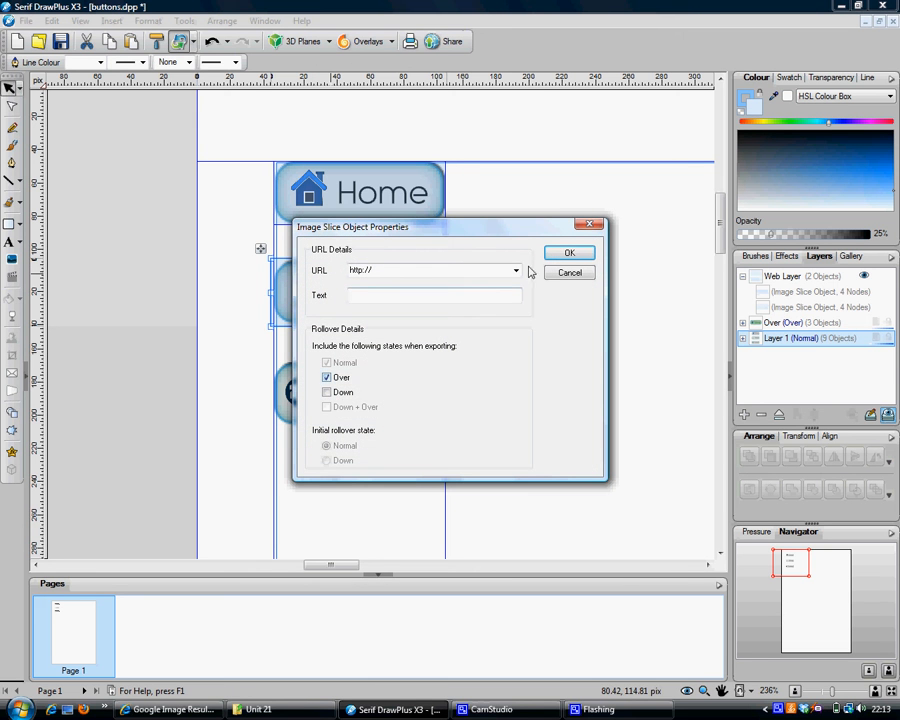
{"action": "left_click", "coordinate": [568, 254]}
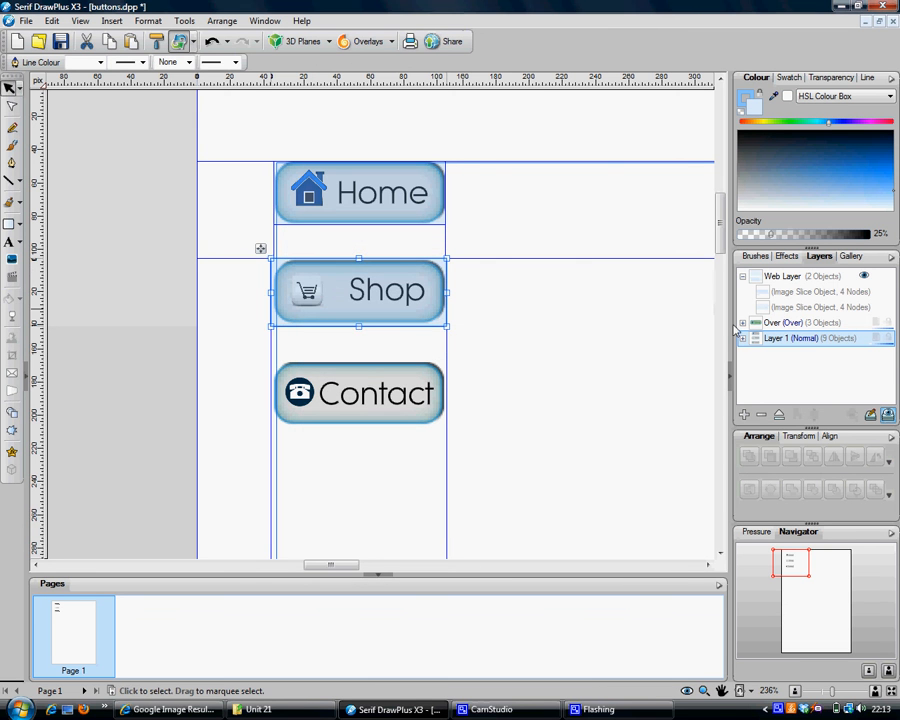
Paste the copied Shop button objects onto the Over layer.
{"action": "left_click", "coordinate": [743, 323]}
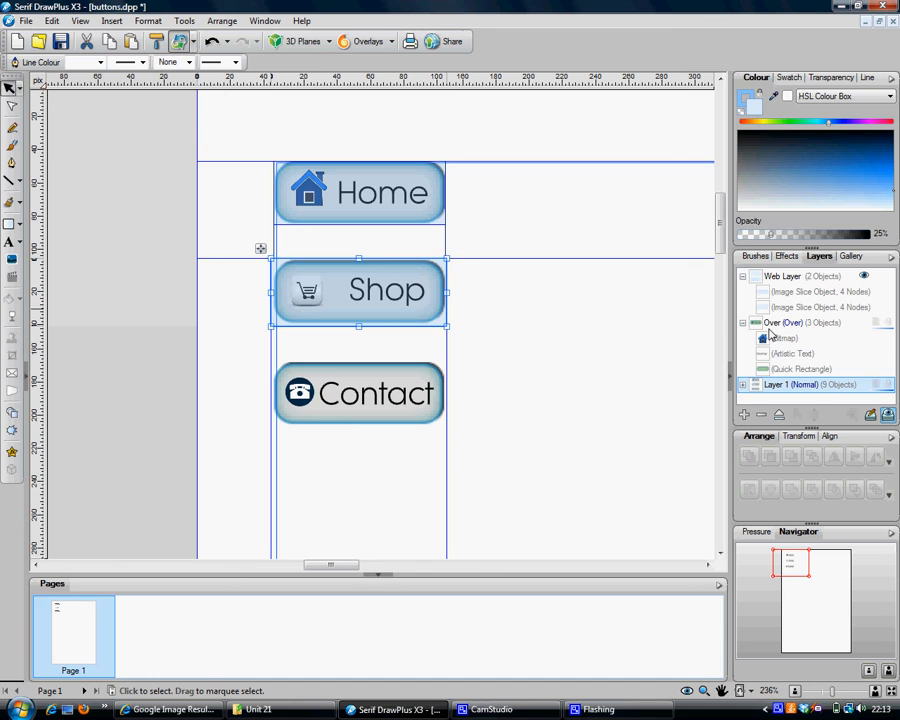
{"action": "left_click", "coordinate": [772, 323]}
{"action": "right_click", "coordinate": [379, 291]}
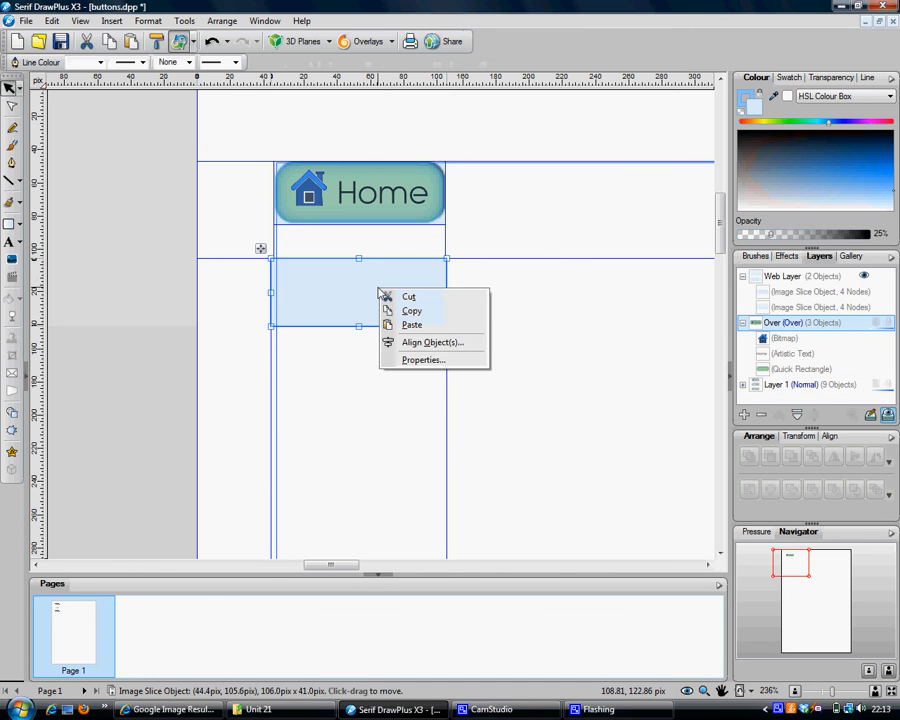
{"action": "left_click", "coordinate": [411, 324]}
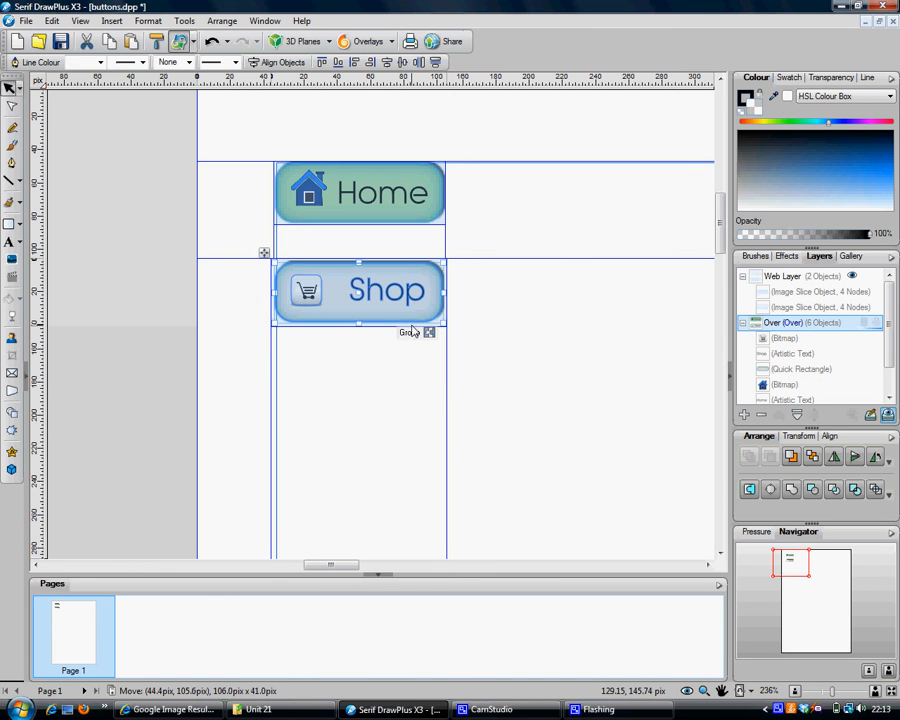
{"action": "left_click", "coordinate": [482, 335]}
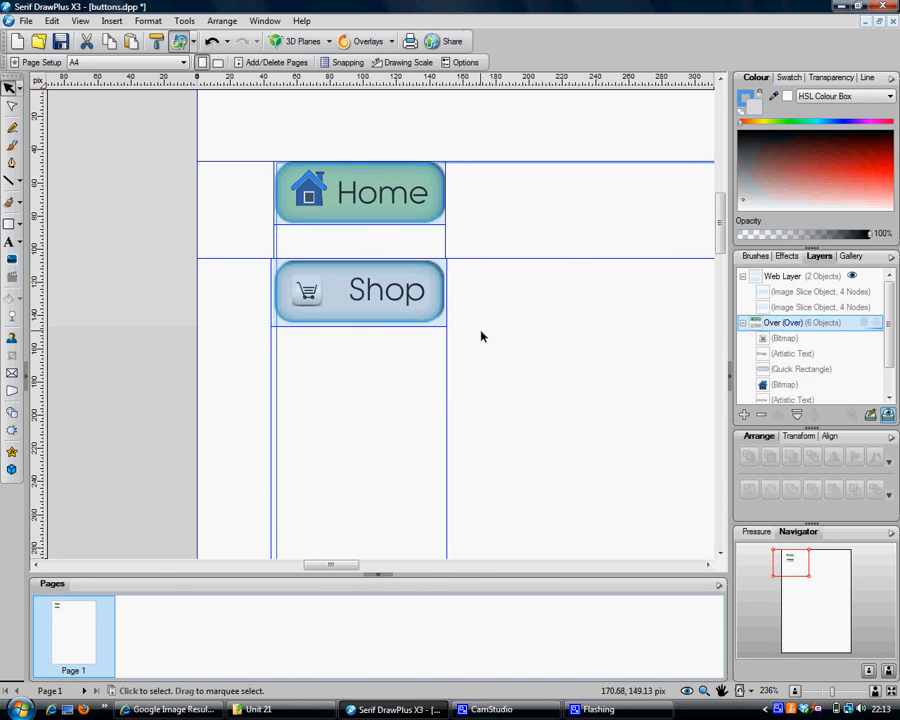
Sample the Home button's green and apply it as the fill of the Shop button's rounded rectangle on the Over layer.
{"action": "left_click", "coordinate": [423, 313]}
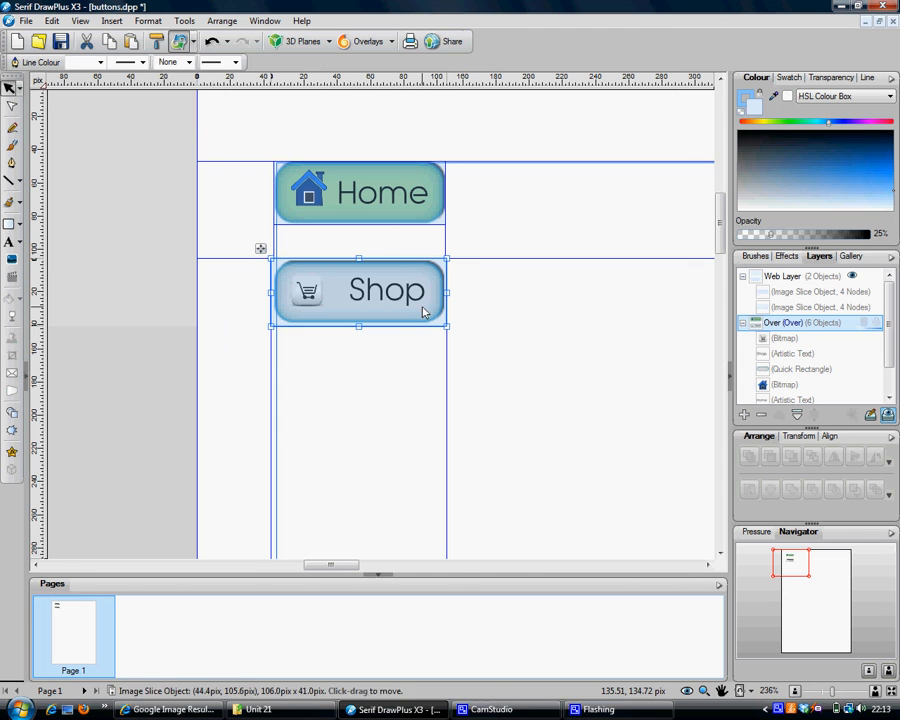
{"action": "left_click", "coordinate": [797, 123]}
{"action": "left_click", "coordinate": [794, 184]}
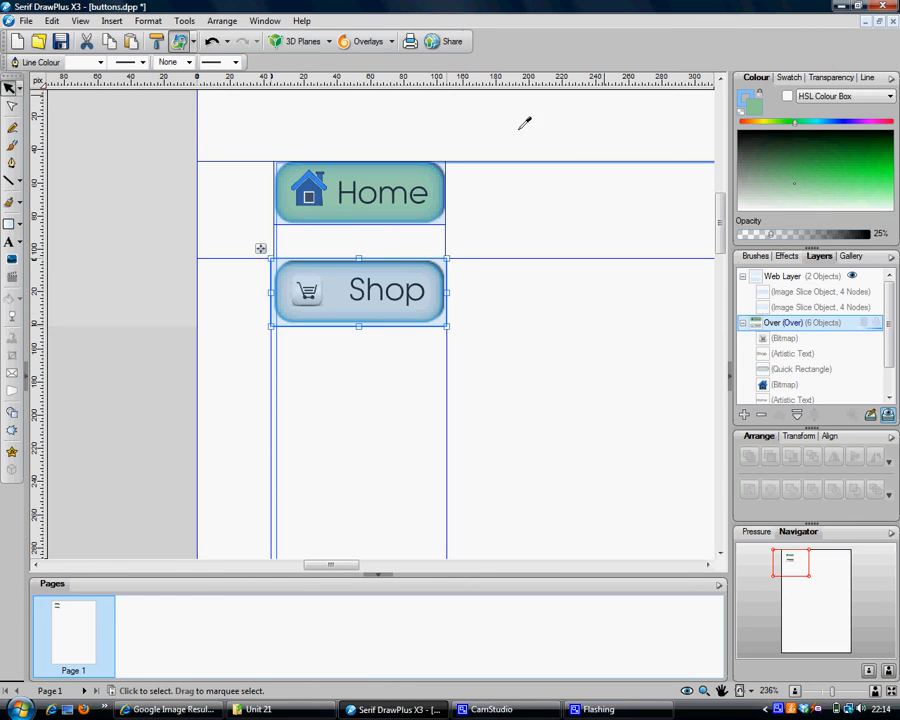
{"action": "left_click", "coordinate": [787, 97]}
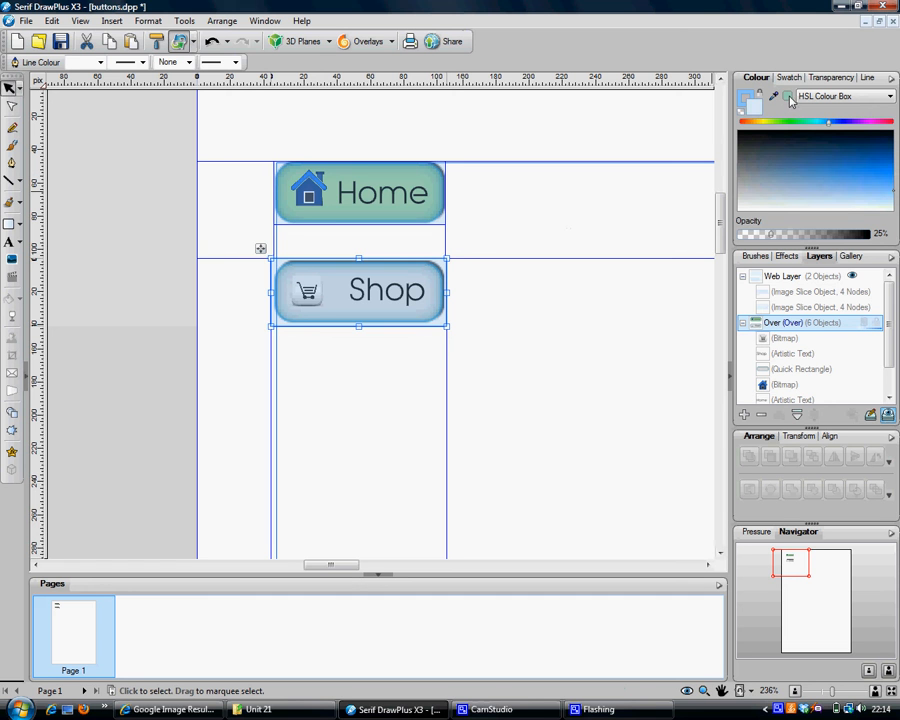
{"action": "left_click", "coordinate": [505, 291]}
{"action": "left_click", "coordinate": [433, 282]}
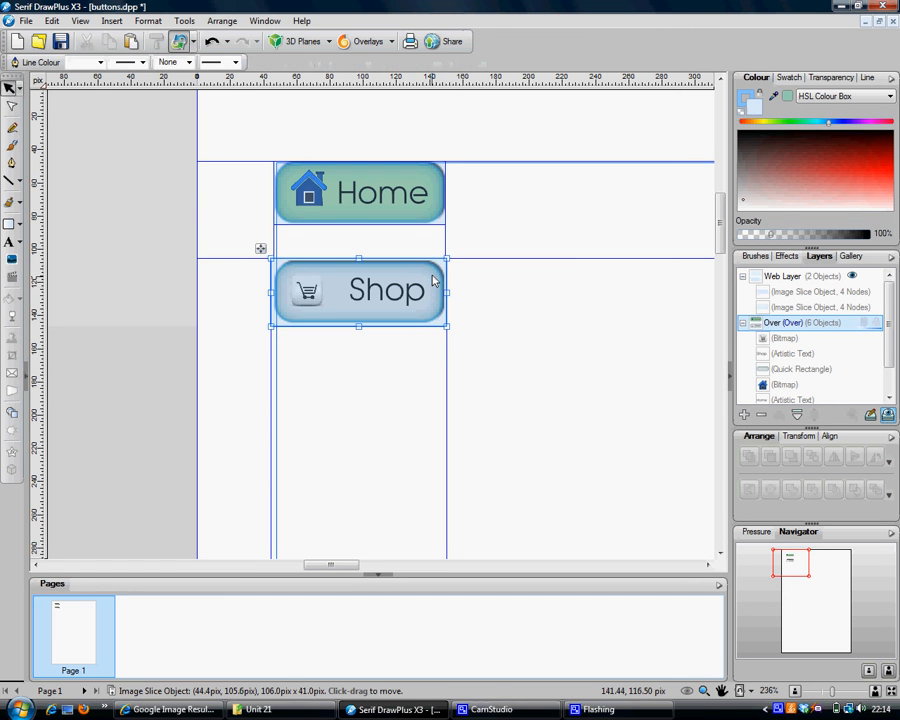
{"action": "left_click", "coordinate": [421, 266]}
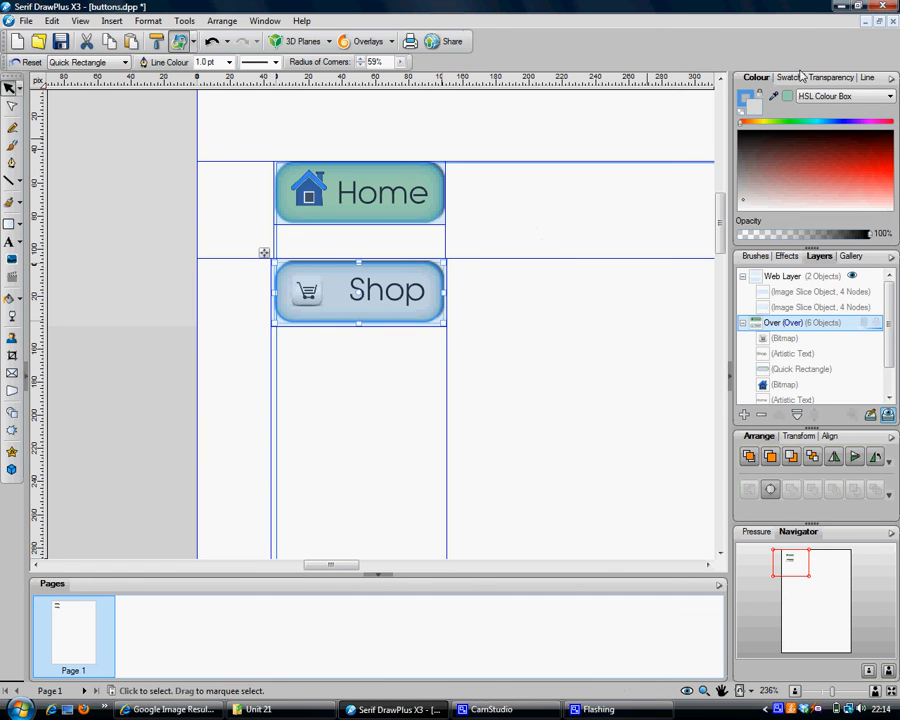
{"action": "left_click", "coordinate": [525, 366]}
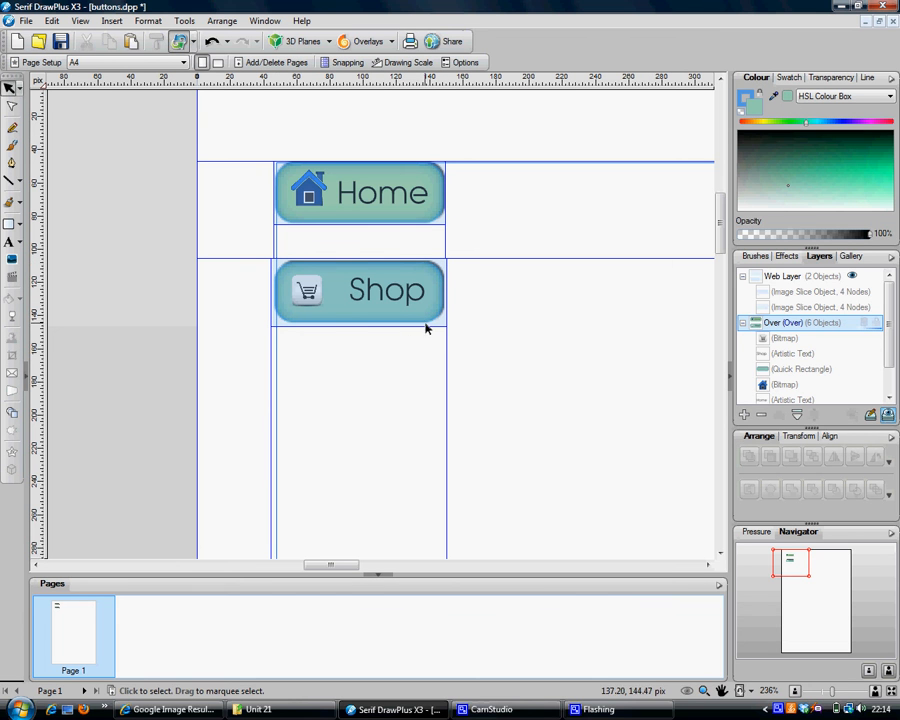
Copy the three Contact button objects from Layer 1 and insert a slice object over them.
{"action": "left_click", "coordinate": [743, 323]}
{"action": "left_click", "coordinate": [743, 339]}
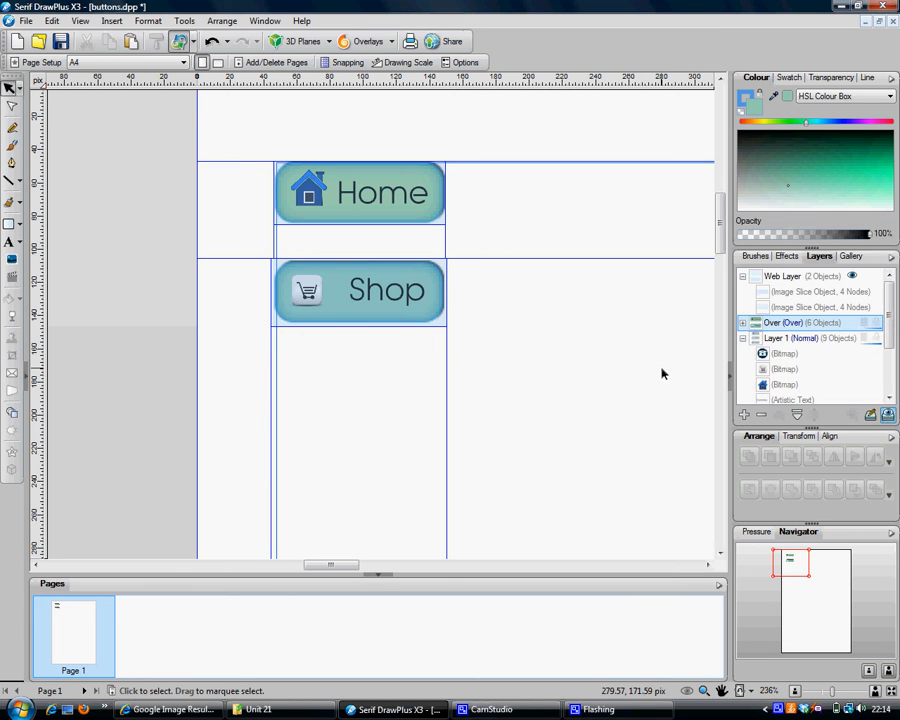
{"action": "left_click", "coordinate": [776, 339]}
{"action": "left_click", "coordinate": [398, 392]}
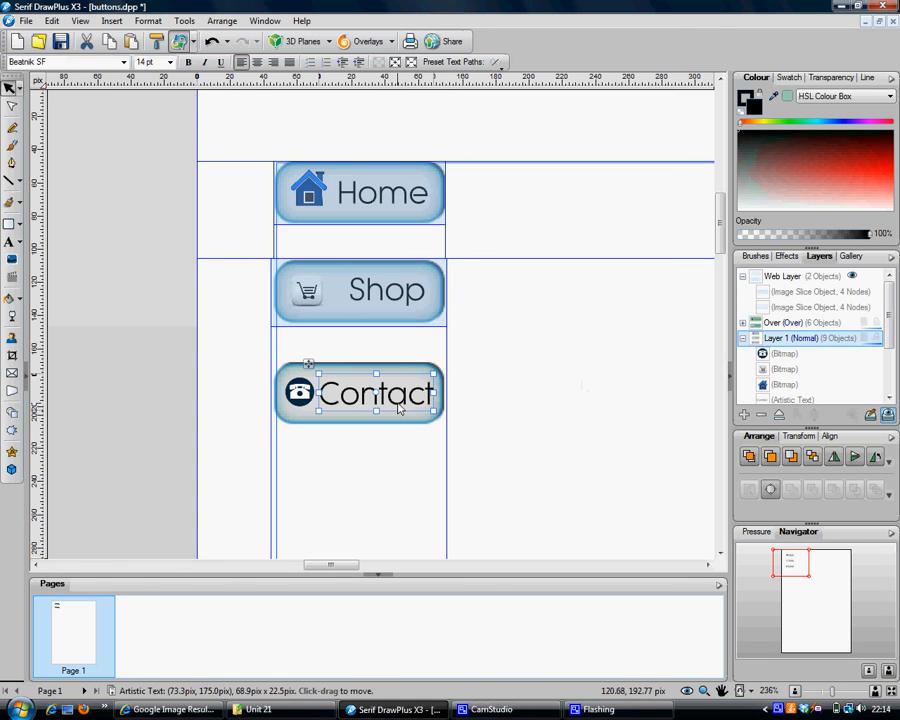
{"action": "left_click_drag", "start_coordinate": [264, 349], "coordinate": [498, 468]}
{"action": "right_click", "coordinate": [361, 120]}
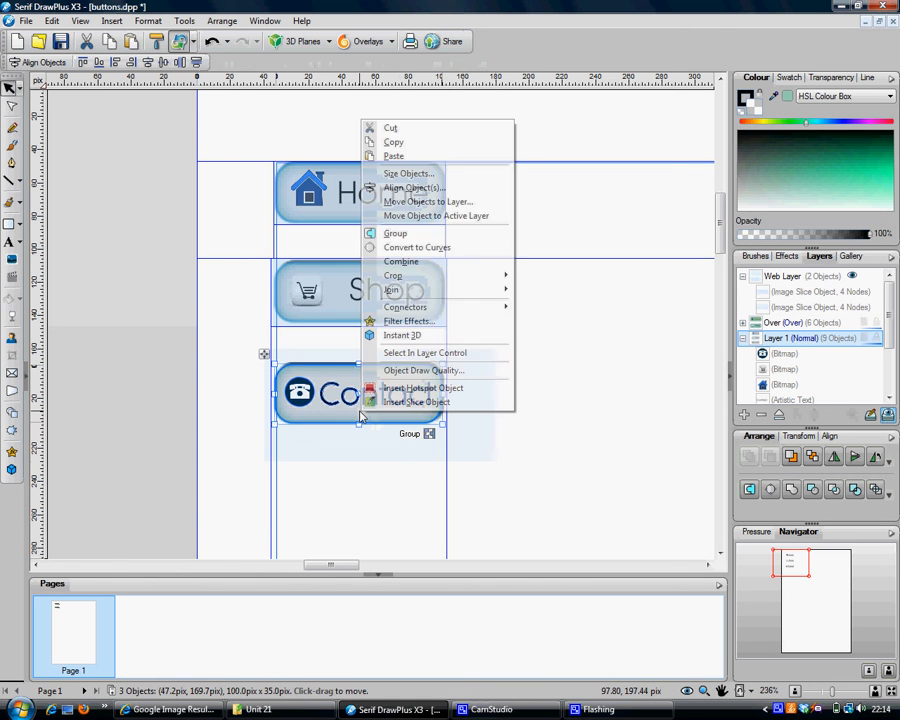
{"action": "left_click", "coordinate": [435, 151]}
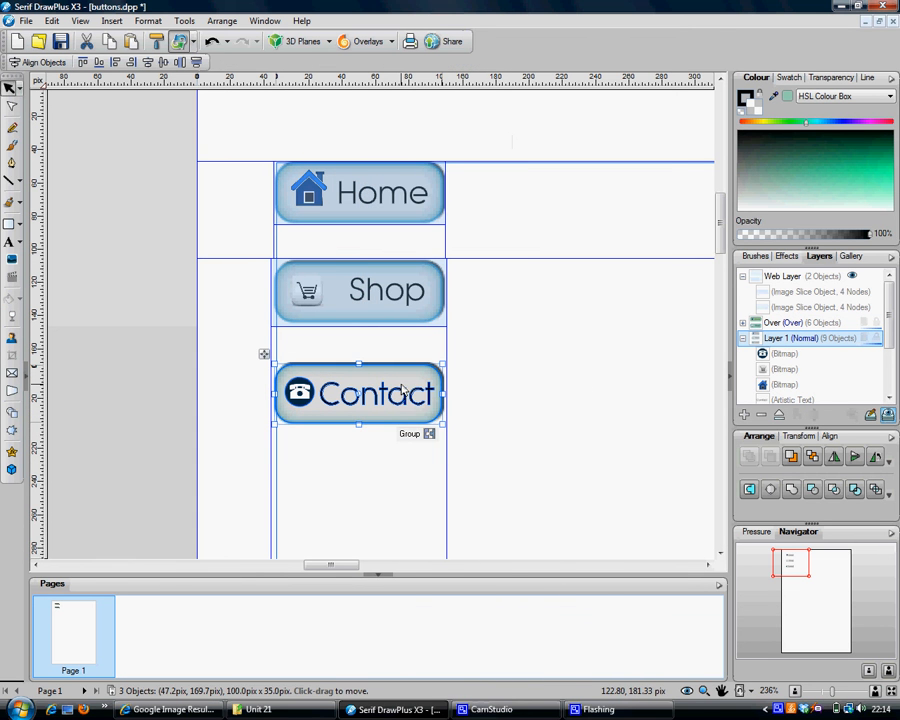
{"action": "right_click", "coordinate": [402, 387]}
{"action": "left_click", "coordinate": [418, 666]}
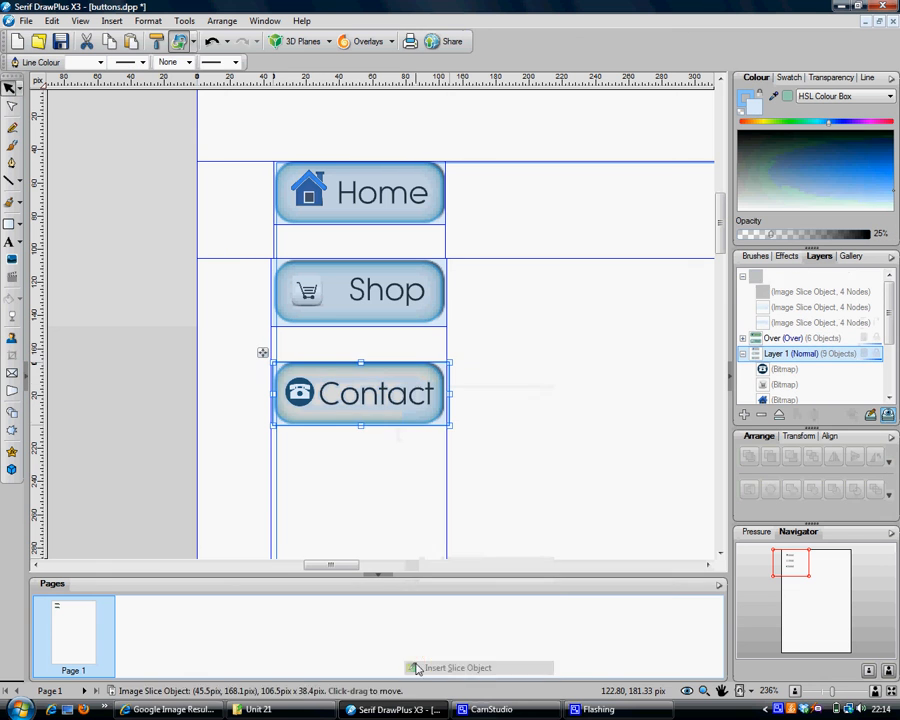
Enable the Over rollover state in the Contact button slice's properties.
{"action": "right_click", "coordinate": [338, 376]}
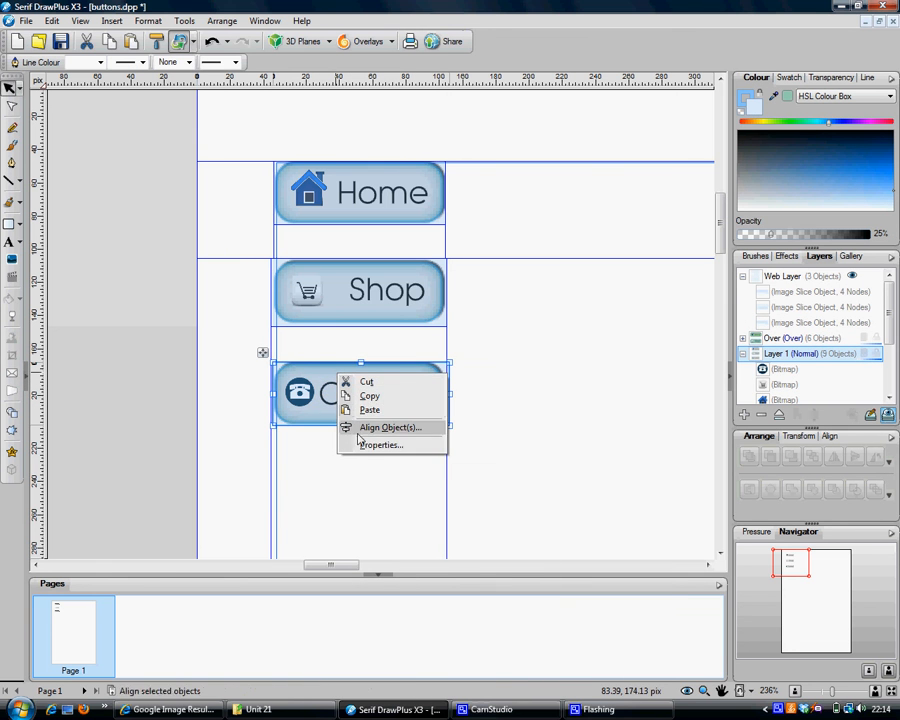
{"action": "left_click", "coordinate": [358, 444]}
{"action": "left_click", "coordinate": [330, 392]}
{"action": "left_click", "coordinate": [330, 377]}
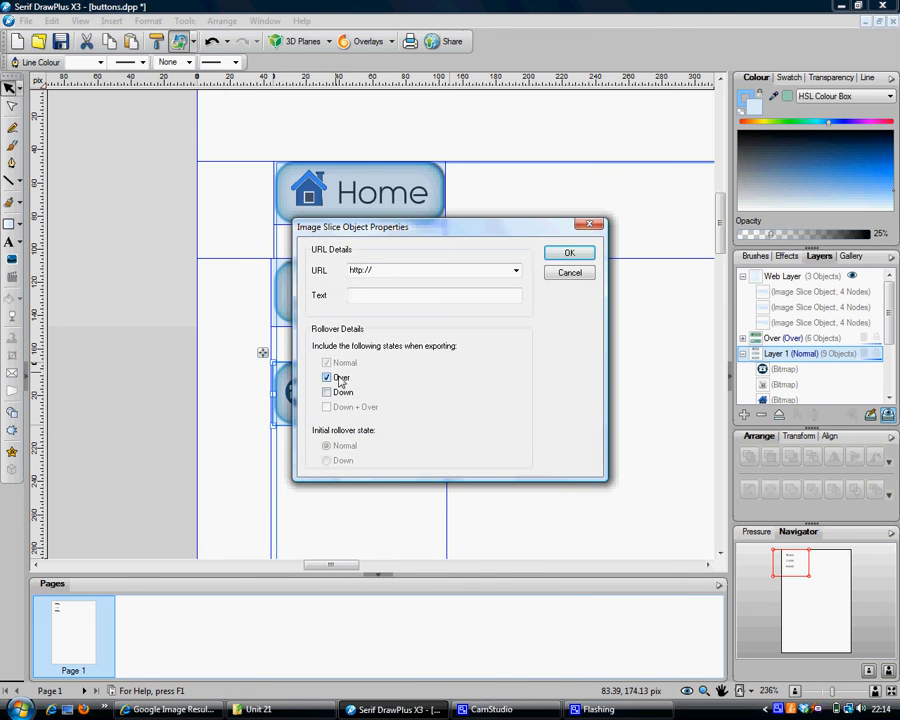
{"action": "left_click", "coordinate": [562, 256]}
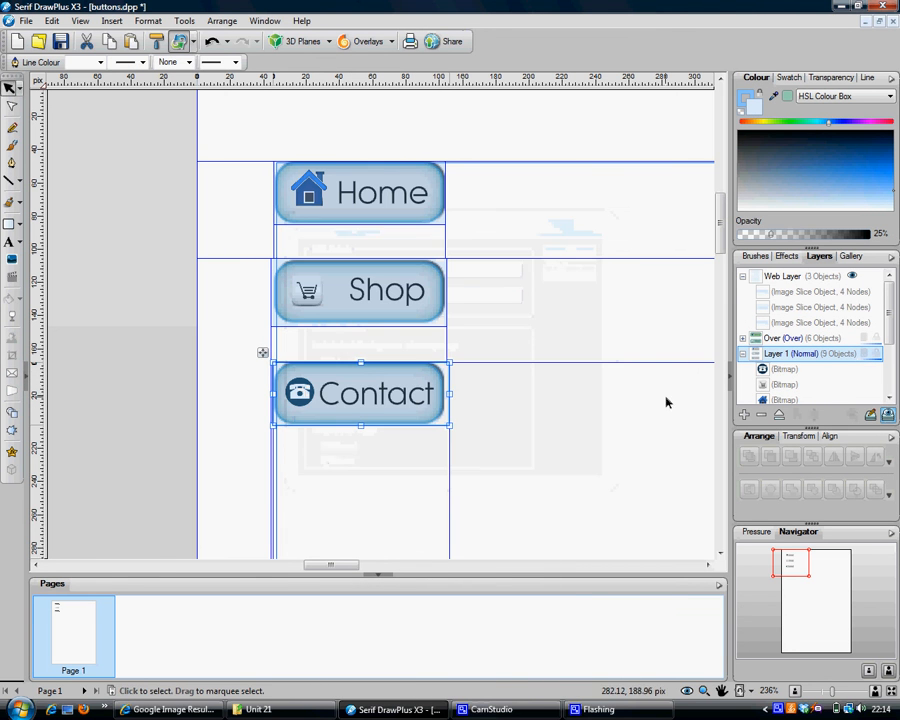
Paste the copied Contact button objects onto the Over layer.
{"action": "left_click", "coordinate": [783, 338]}
{"action": "right_click", "coordinate": [405, 383]}
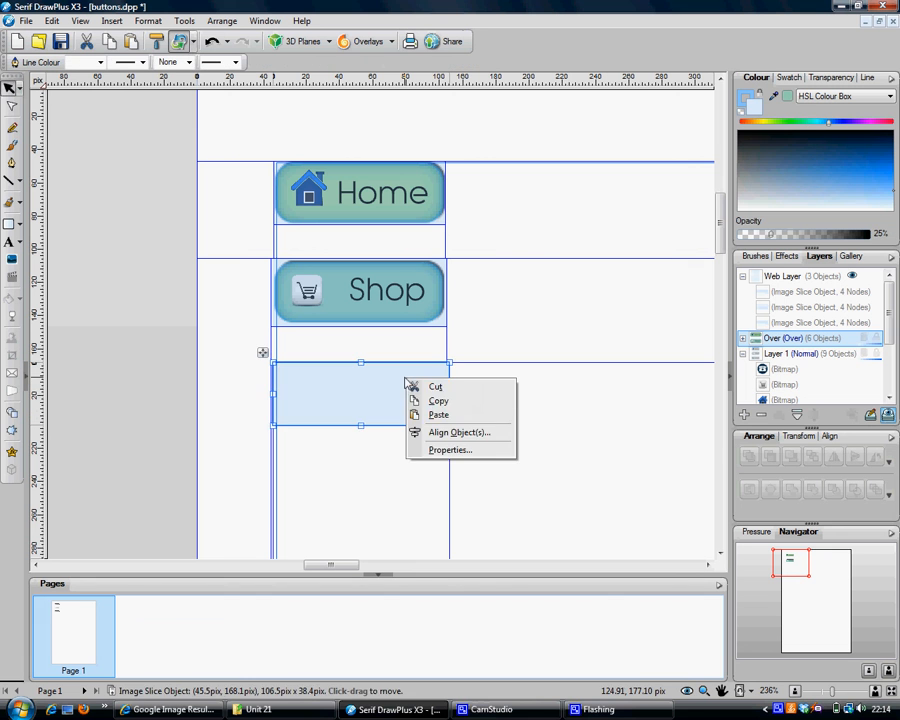
{"action": "left_click", "coordinate": [432, 412]}
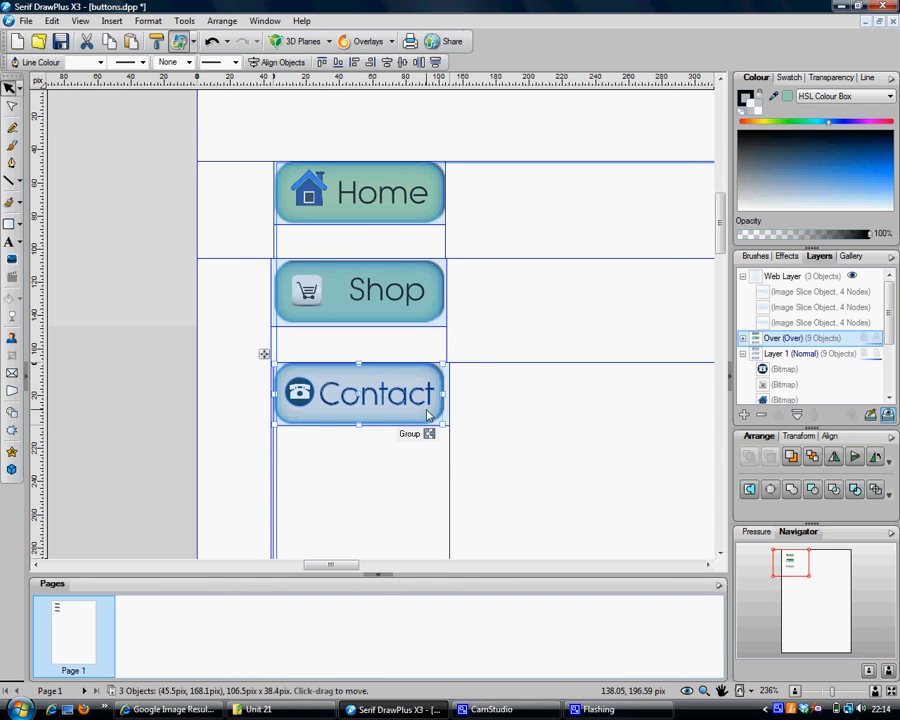
Fill the Contact button's rounded rectangle on the Over layer with the sampled green.
{"action": "left_click", "coordinate": [481, 406]}
{"action": "left_click", "coordinate": [431, 379]}
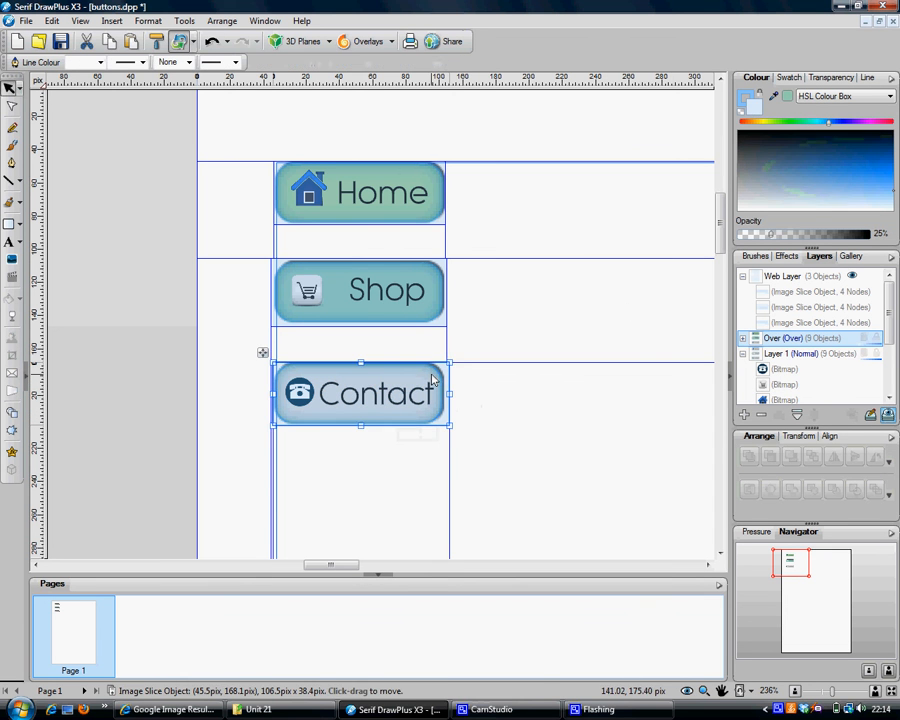
{"action": "left_click", "coordinate": [428, 374], "text": "alt"}
{"action": "left_click", "coordinate": [424, 374]}
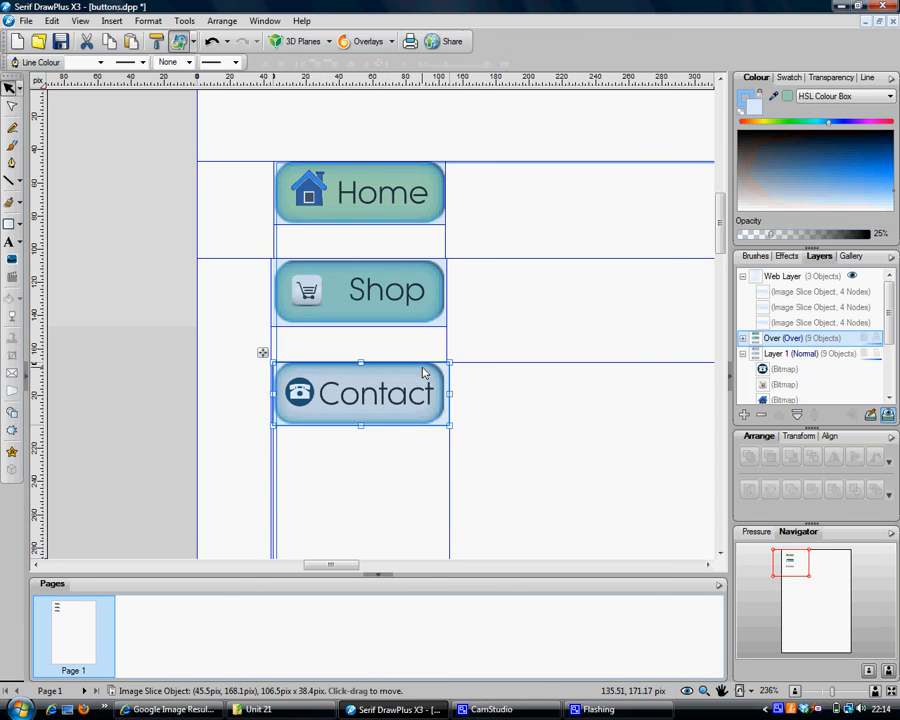
{"action": "left_click", "coordinate": [485, 397]}
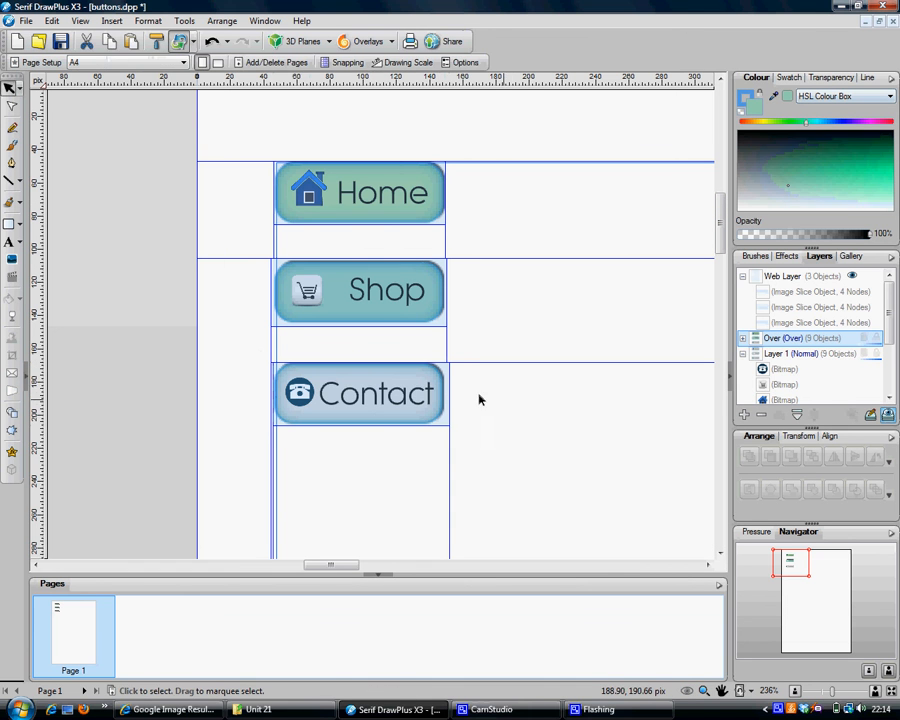
{"action": "left_click", "coordinate": [444, 394]}
{"action": "left_click", "coordinate": [426, 373], "text": "alt"}
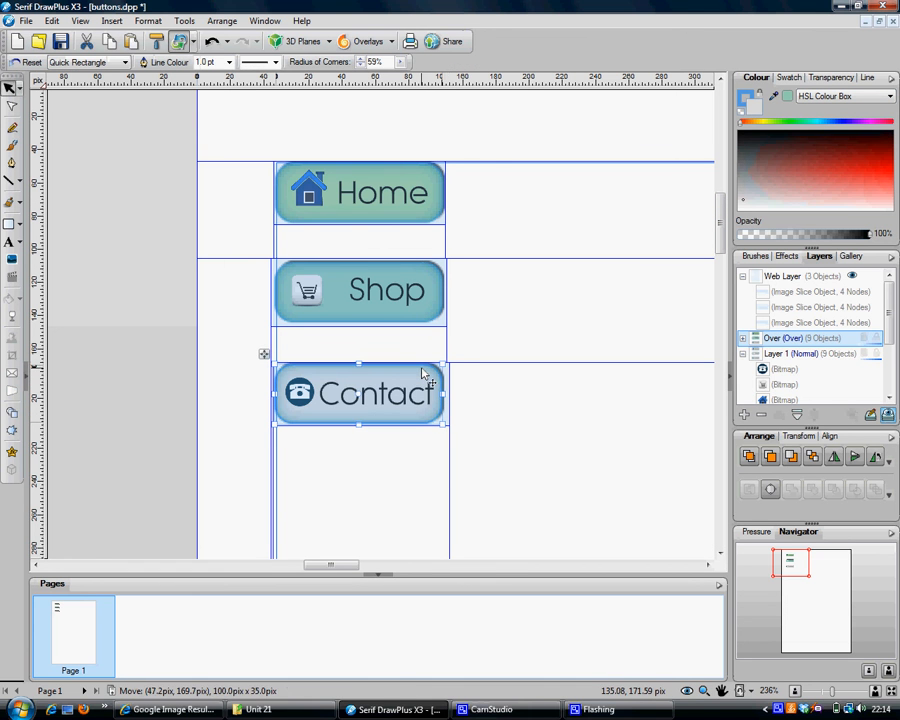
{"action": "left_click", "coordinate": [524, 509]}
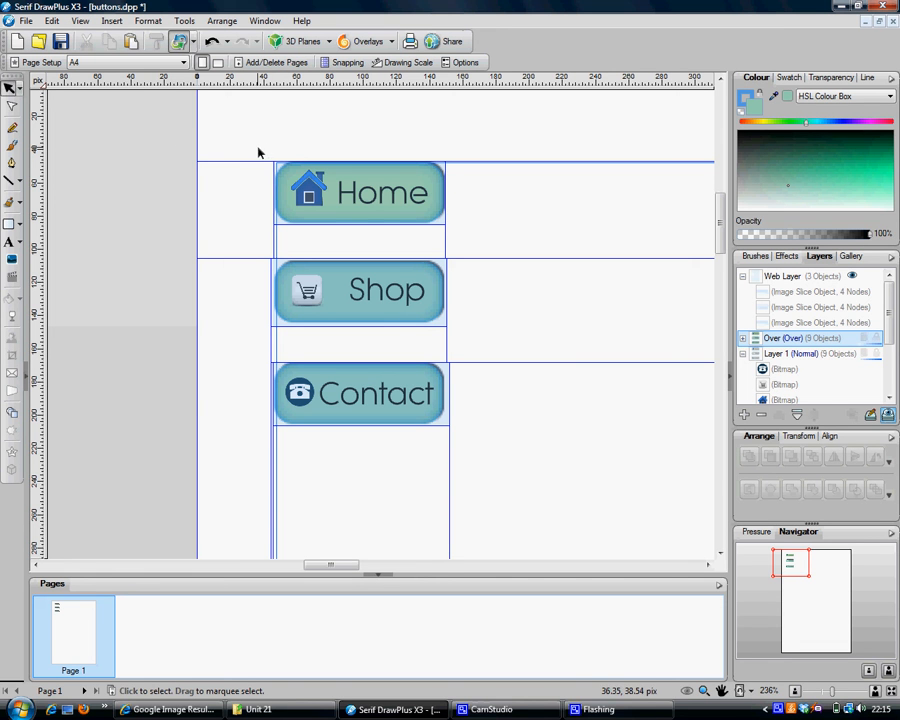
{"action": "left_click", "coordinate": [26, 21]}
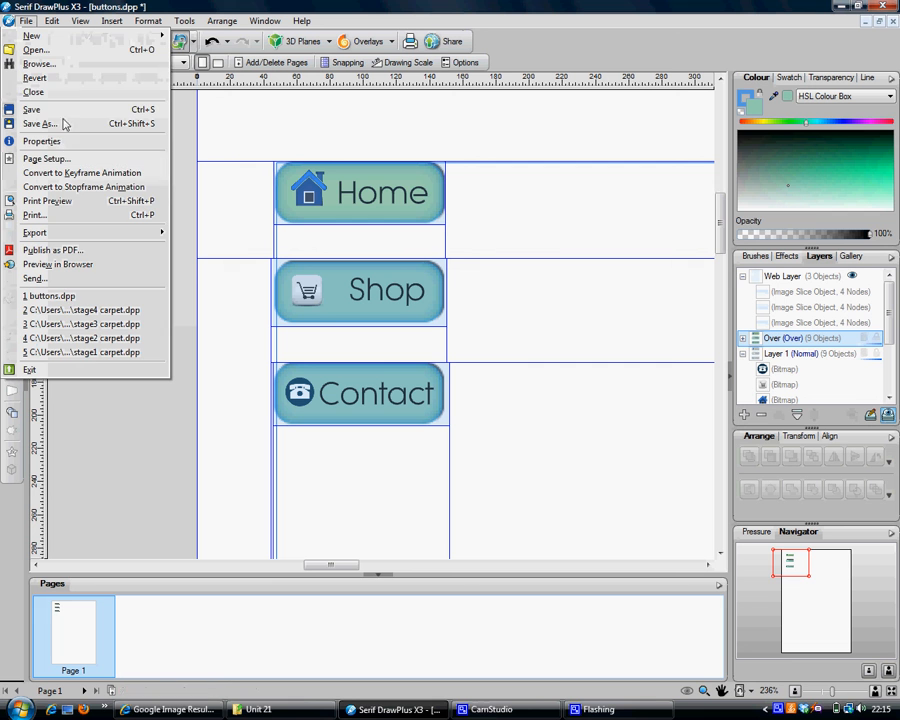
{"action": "left_click_drag", "start_coordinate": [252, 146], "coordinate": [403, 224]}
{"action": "left_click_drag", "start_coordinate": [473, 252], "coordinate": [490, 242]}
{"action": "left_click", "coordinate": [490, 242]}
Set up an image export of the Layer 1 Home button in Portable Network Graphics format, and close the export settings.
{"action": "left_click", "coordinate": [778, 353]}
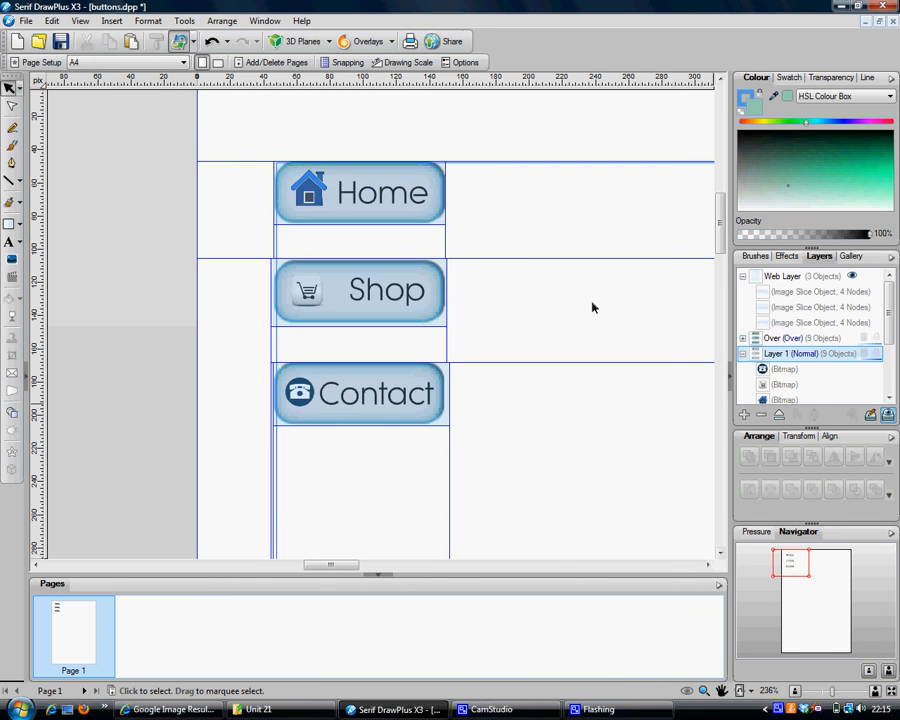
{"action": "left_click_drag", "start_coordinate": [257, 153], "coordinate": [486, 241]}
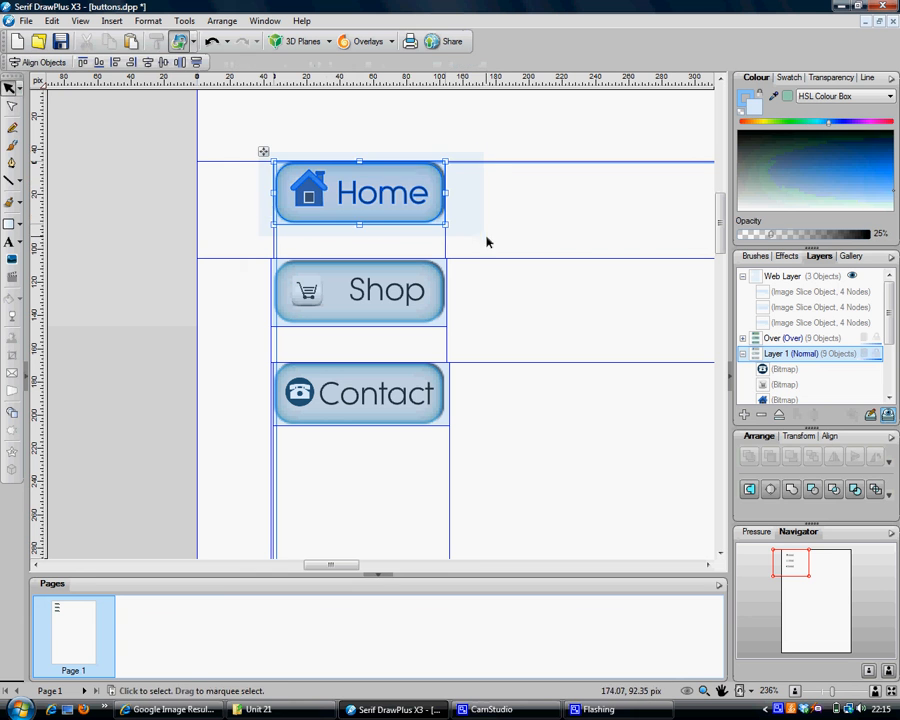
{"action": "left_click", "coordinate": [27, 21]}
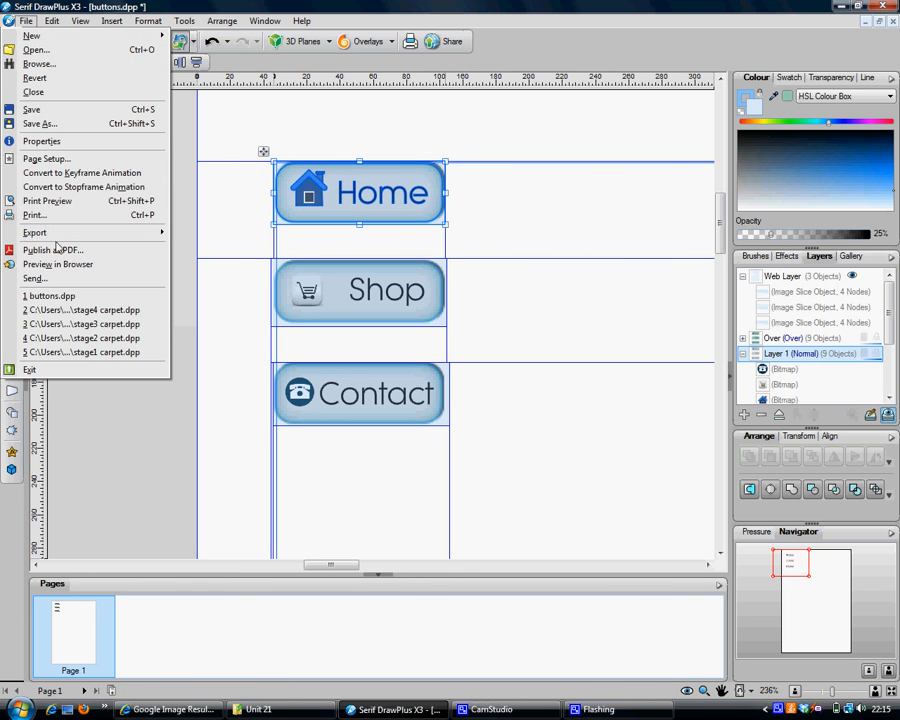
{"action": "mouse_move", "coordinate": [130, 232]}
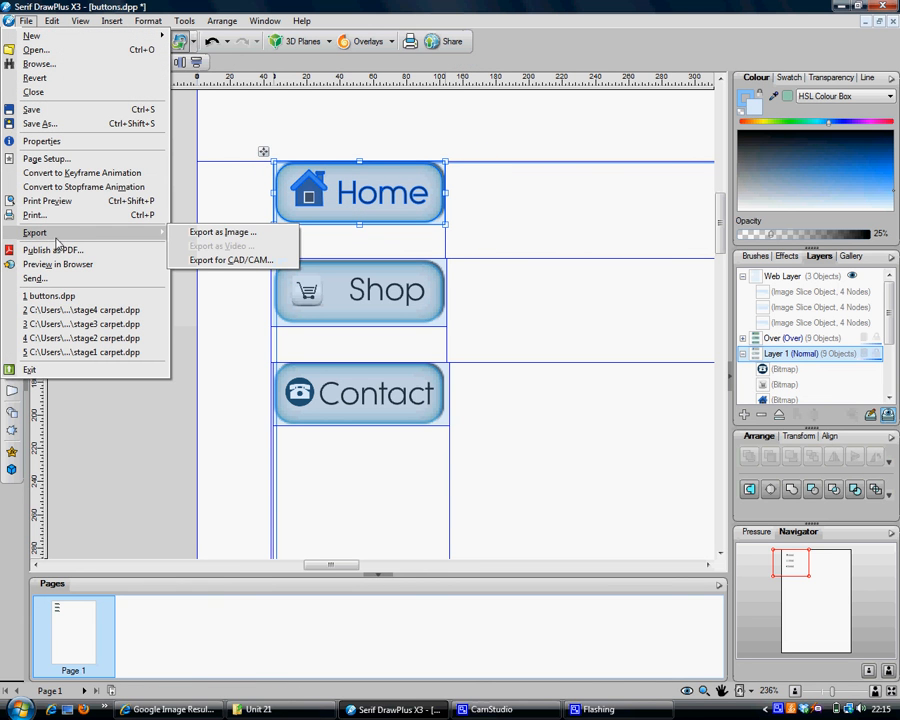
{"action": "left_click", "coordinate": [225, 233]}
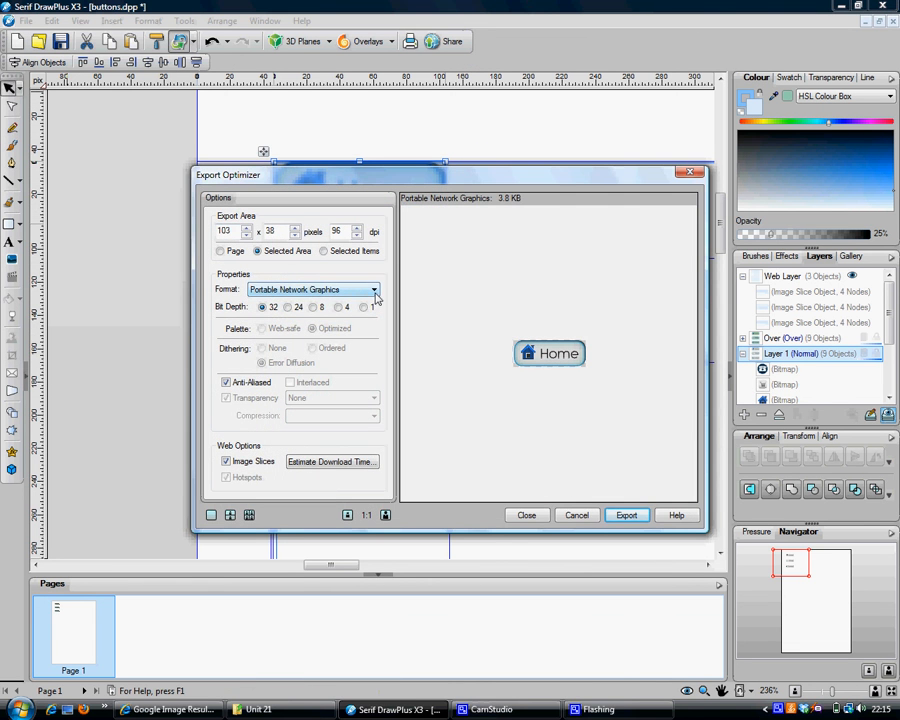
{"action": "left_click", "coordinate": [374, 291]}
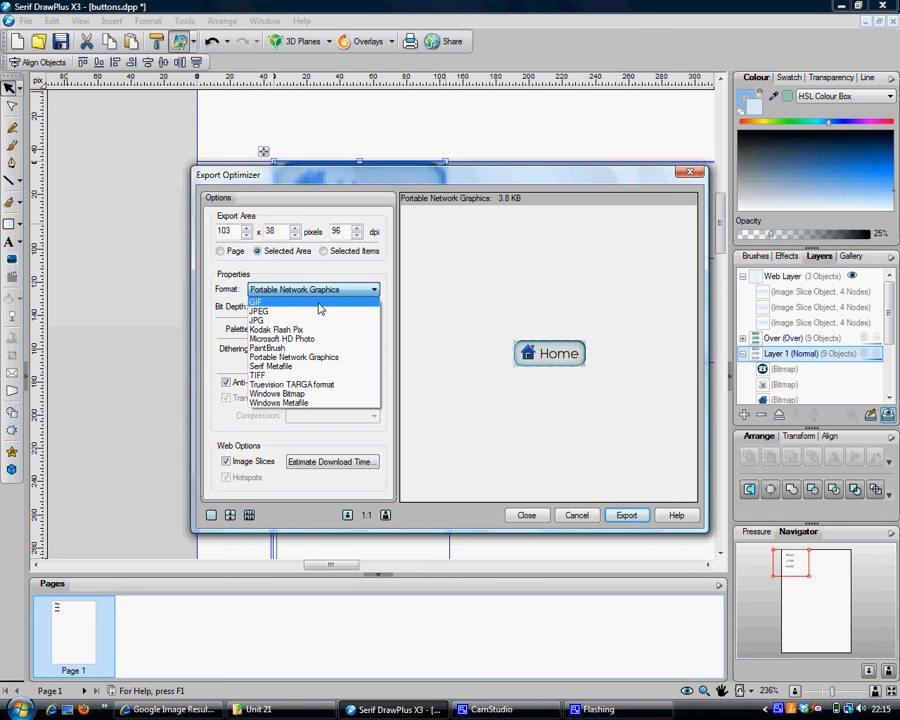
{"action": "left_click", "coordinate": [297, 358]}
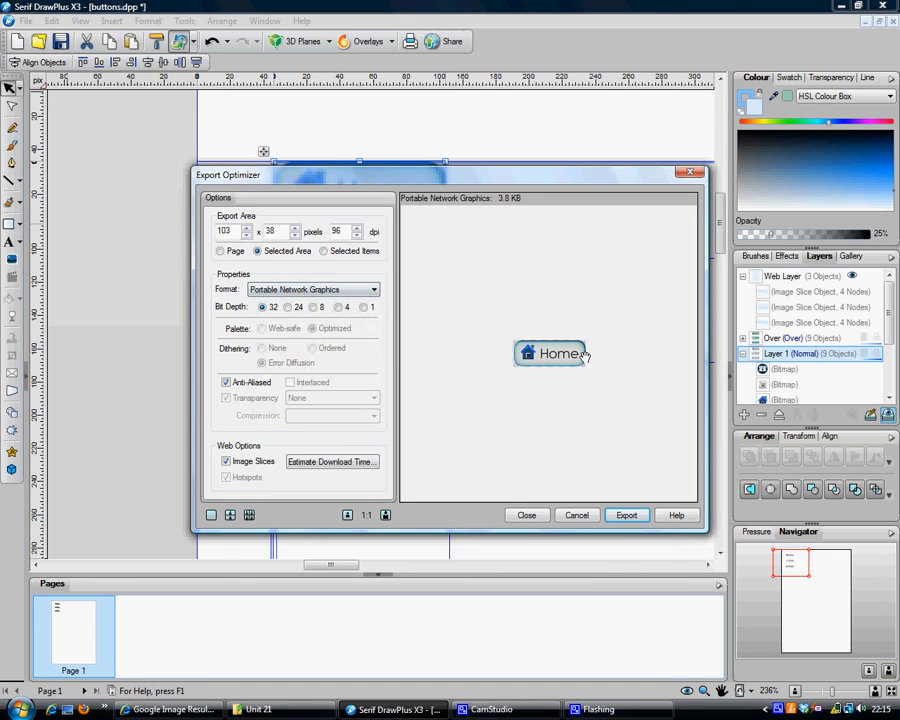
{"action": "left_click", "coordinate": [627, 516]}
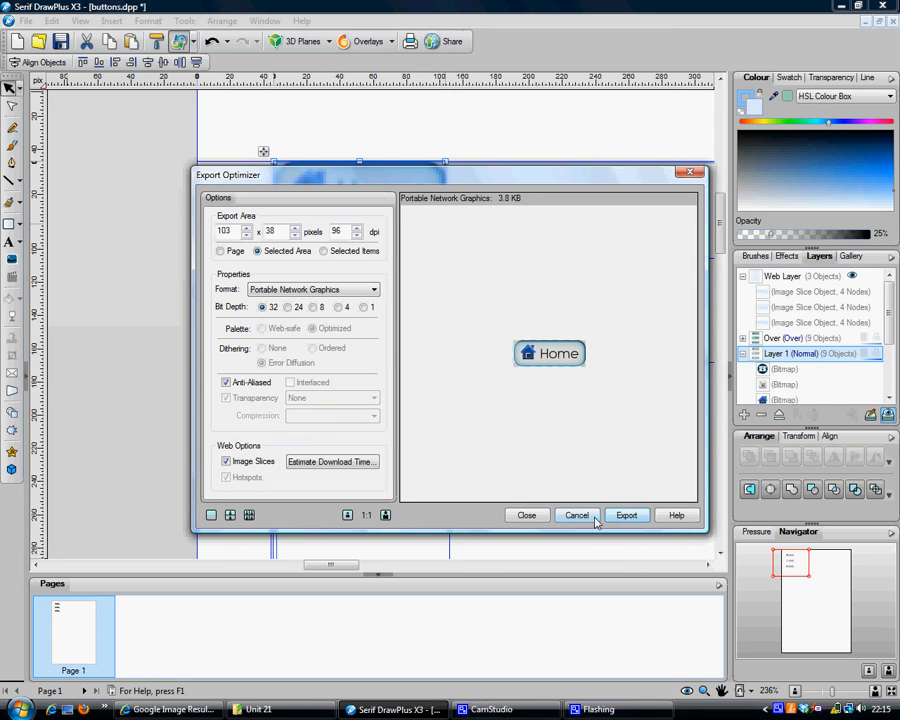
{"action": "left_click", "coordinate": [530, 516]}
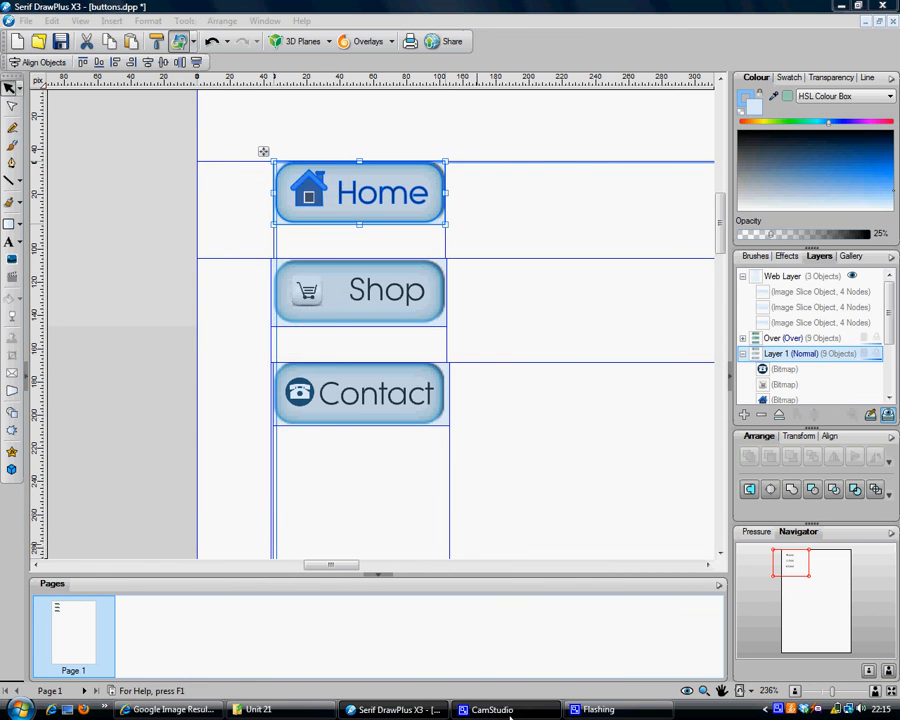